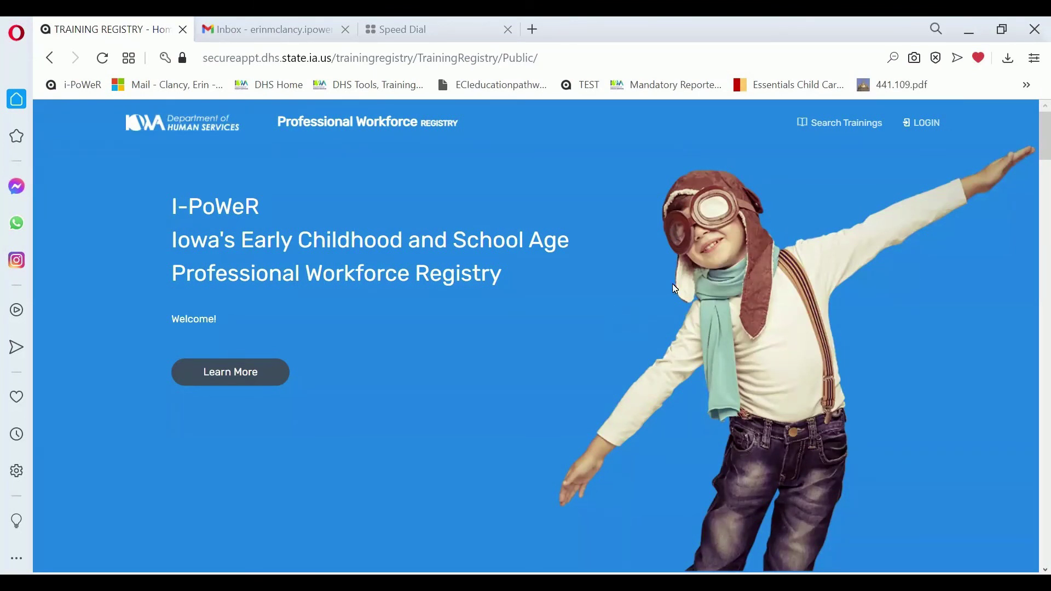
- Open the registry sign-in panel and follow the new-account link to Enterprise A&A
click(922, 130)
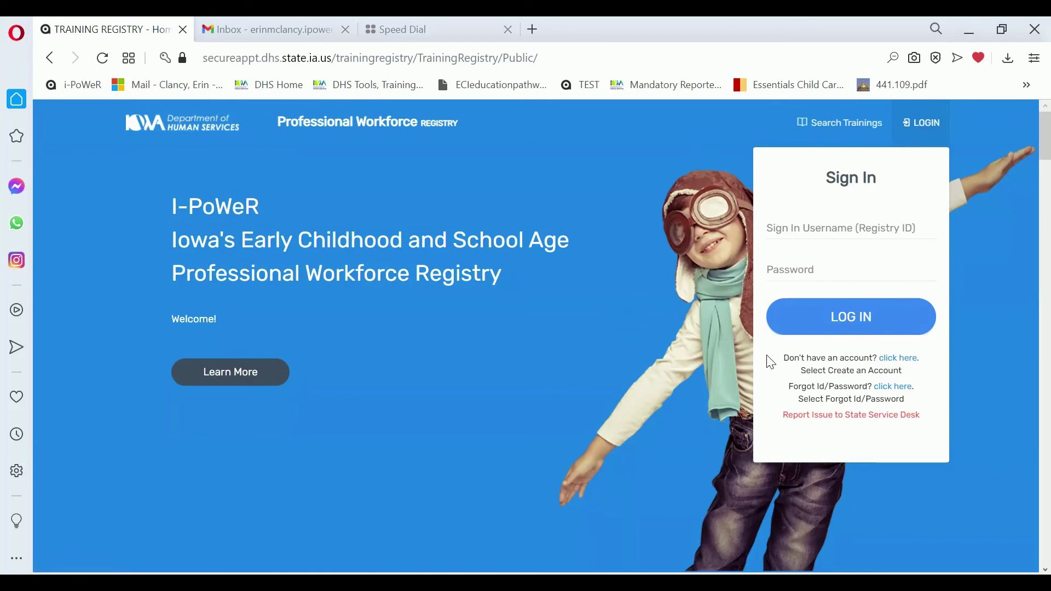
click(900, 361)
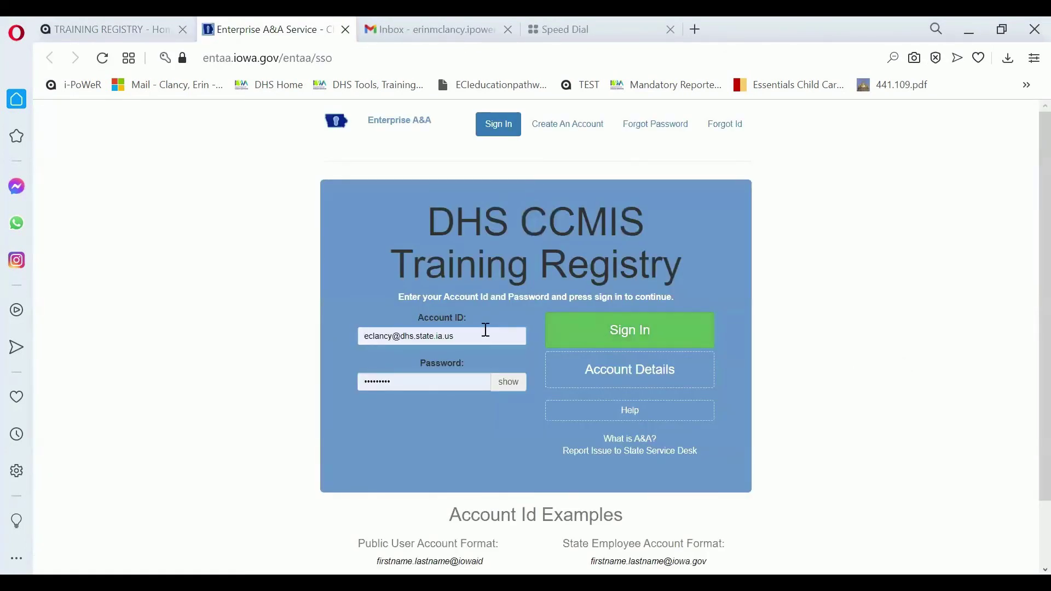
- Clear the autofilled Account ID and bring up the Create An Account form
click(464, 338)
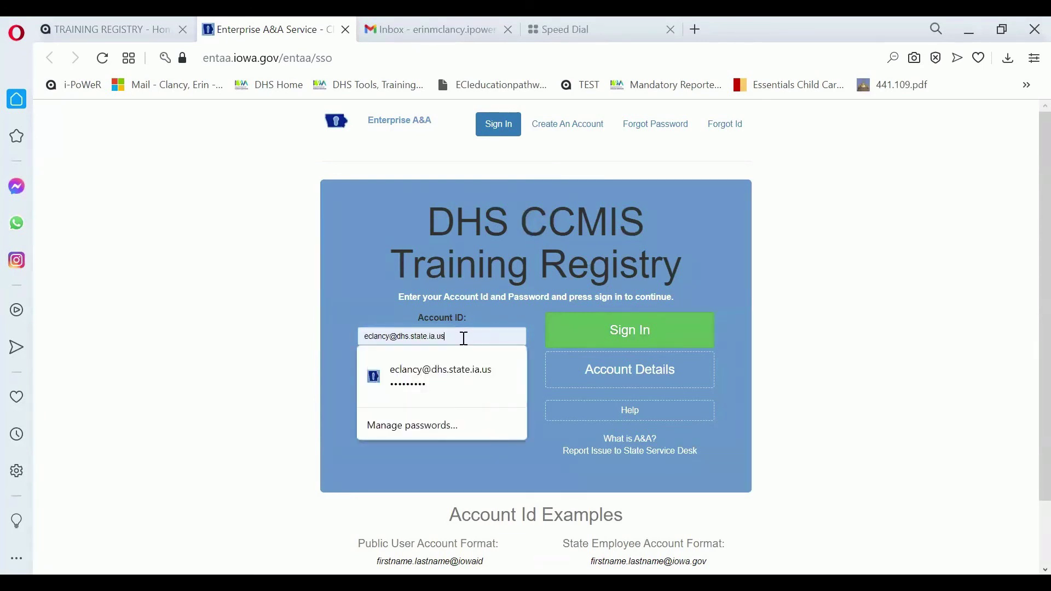
key(BackSpace)
key(BackSpace)
key(BackSpace)
key(BackSpace)
key(BackSpace)
key(BackSpace)
key(BackSpace)
key(BackSpace)
key(BackSpace)
key(BackSpace)
key(BackSpace)
key(BackSpace)
key(BackSpace)
key(BackSpace)
key(BackSpace)
key(BackSpace)
key(BackSpace)
key(BackSpace)
key(BackSpace)
key(BackSpace)
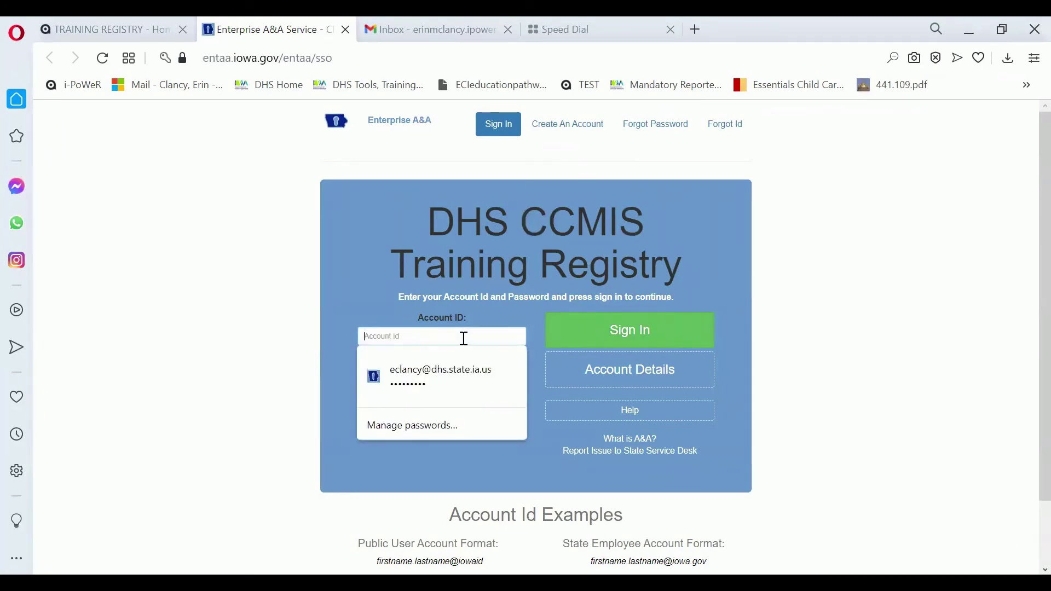
key(Tab)
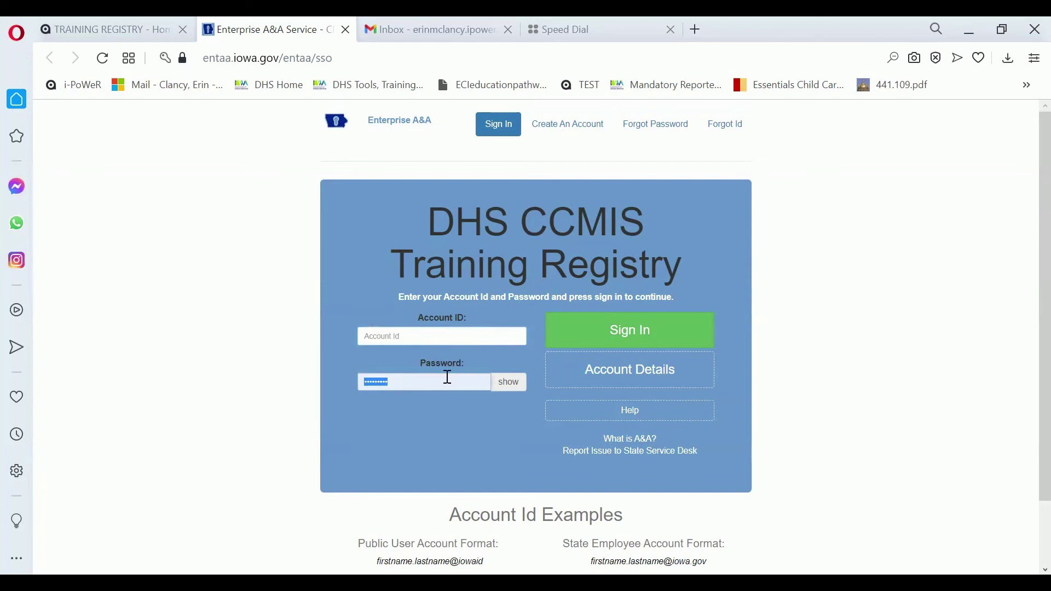
click(544, 134)
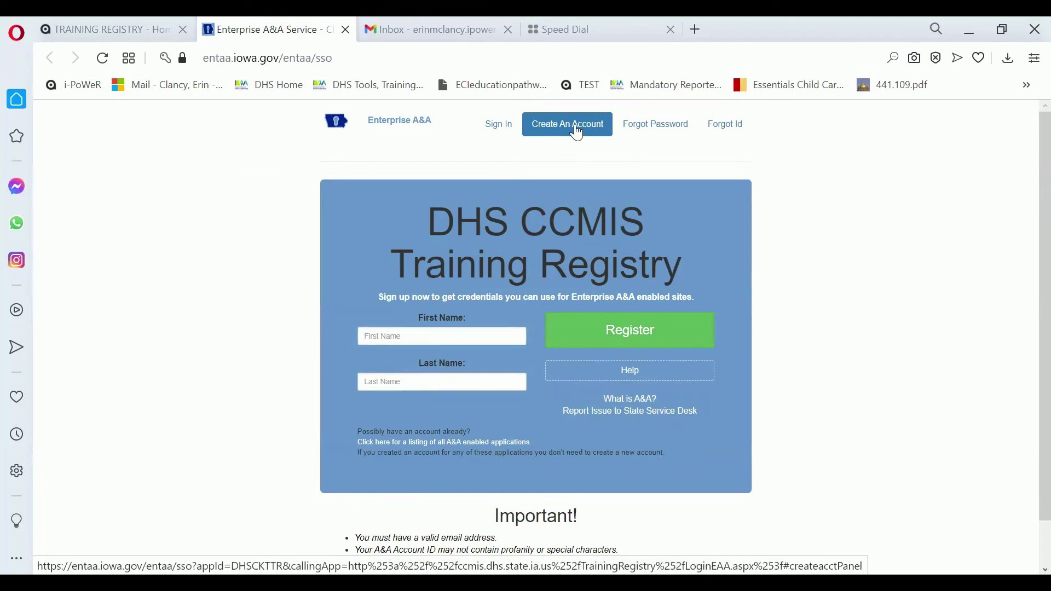
- Enter the user's first name and last name in the sign-up form
click(404, 345)
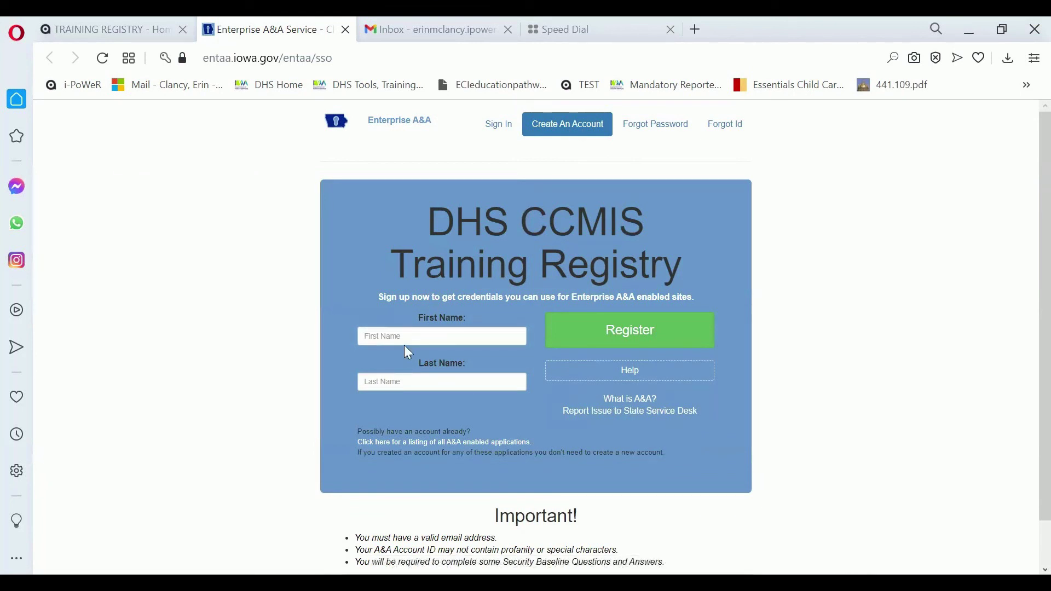
click(383, 336)
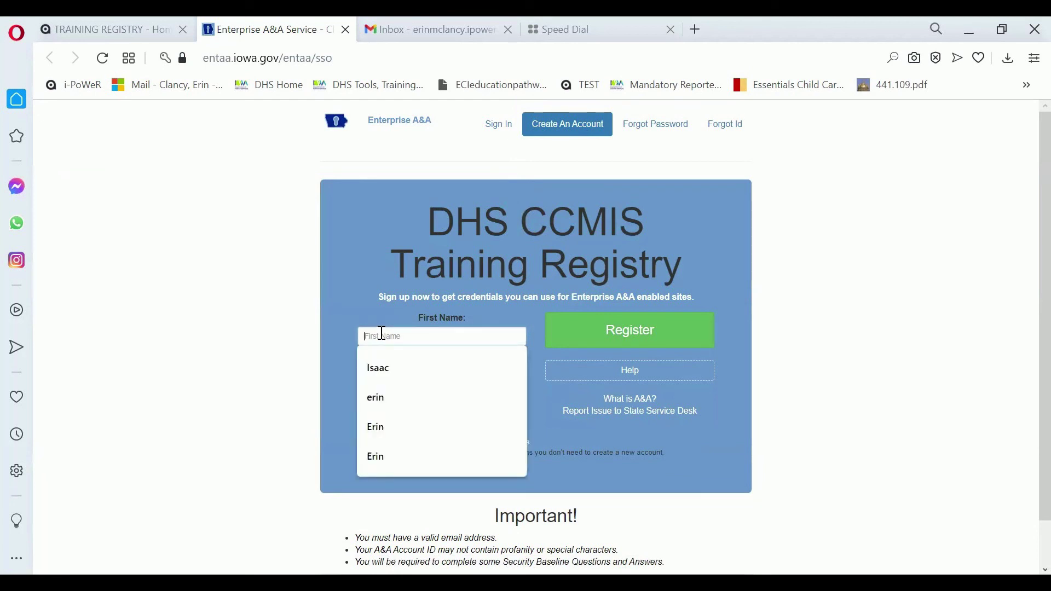
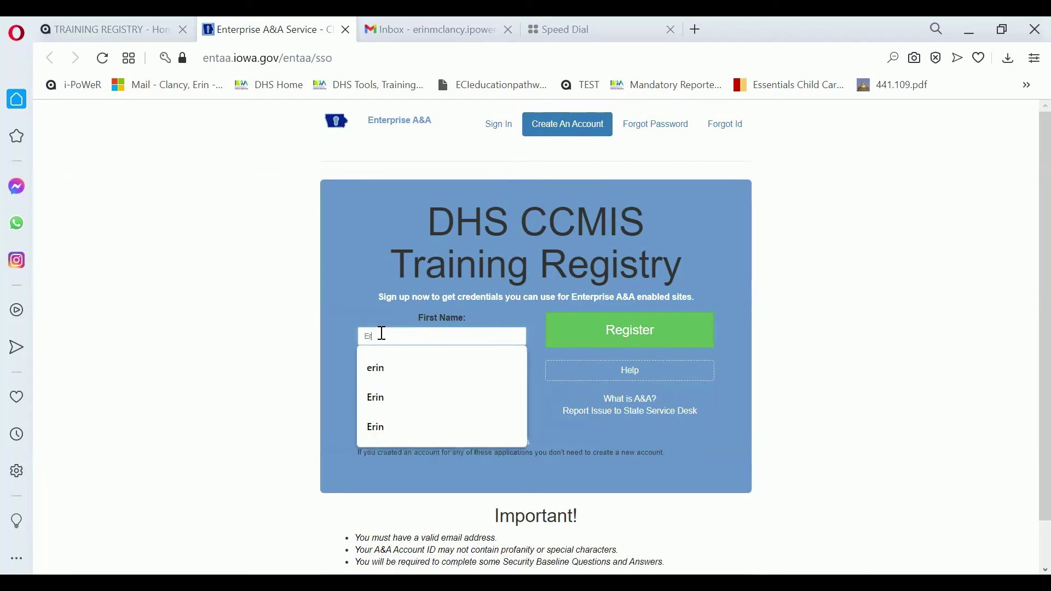
key(Tab)
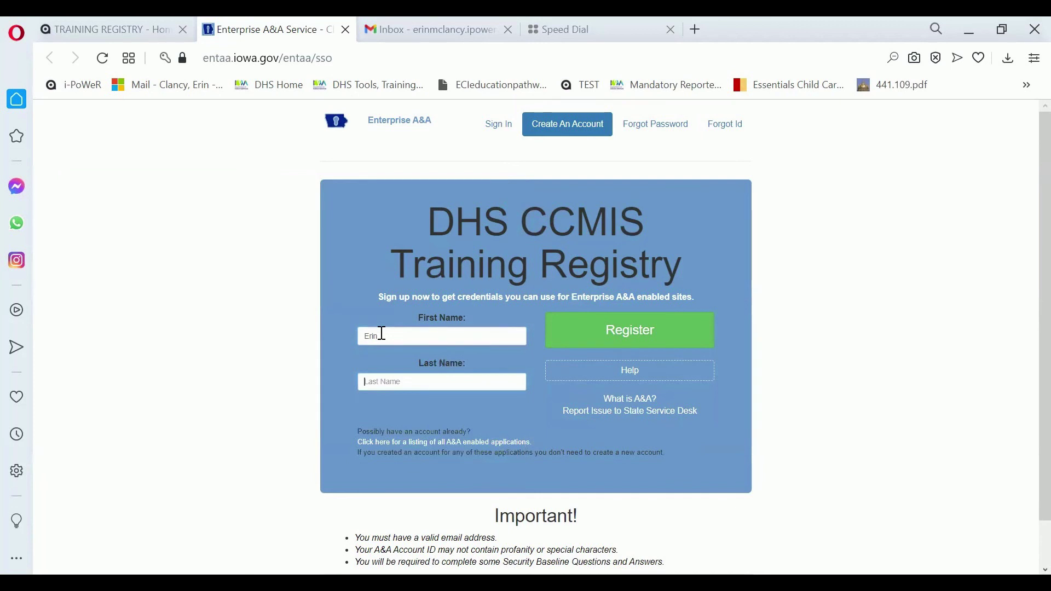
- Register the name, then fill Email and Confirm Email with the same saved Gmail address
click(608, 334)
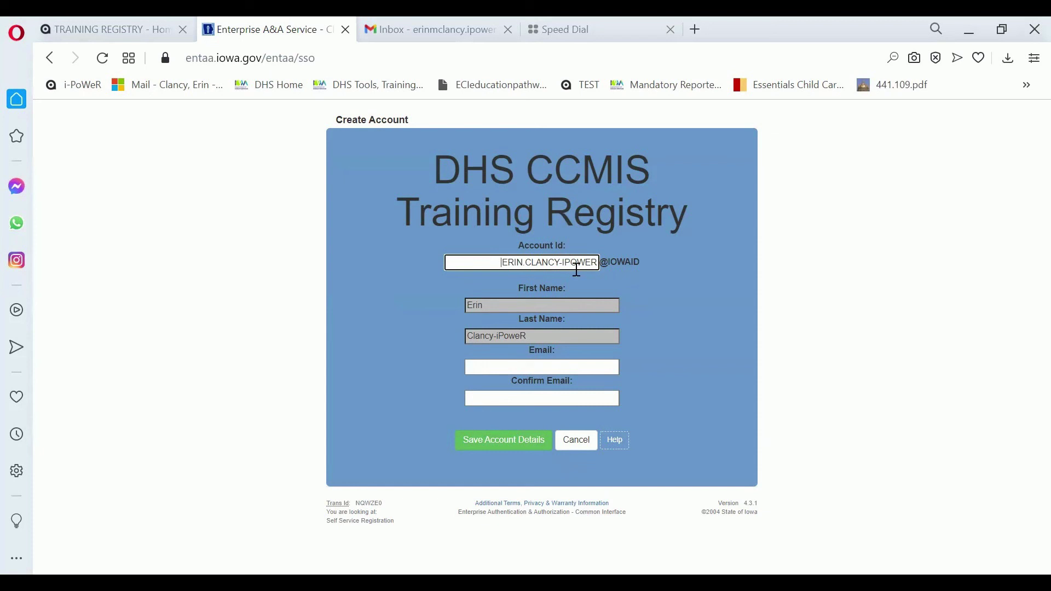
click(526, 367)
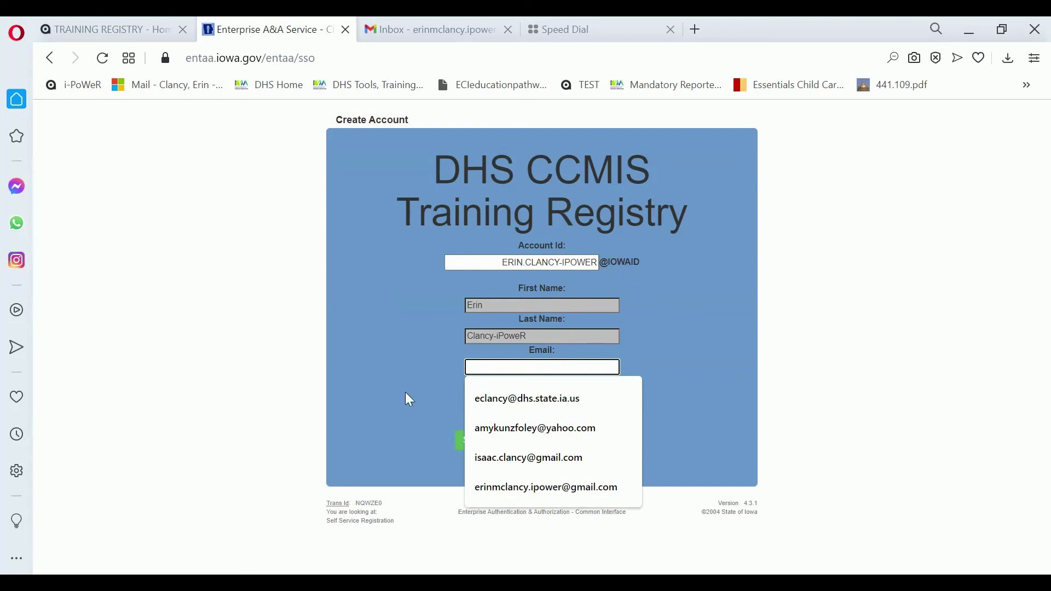
click(493, 486)
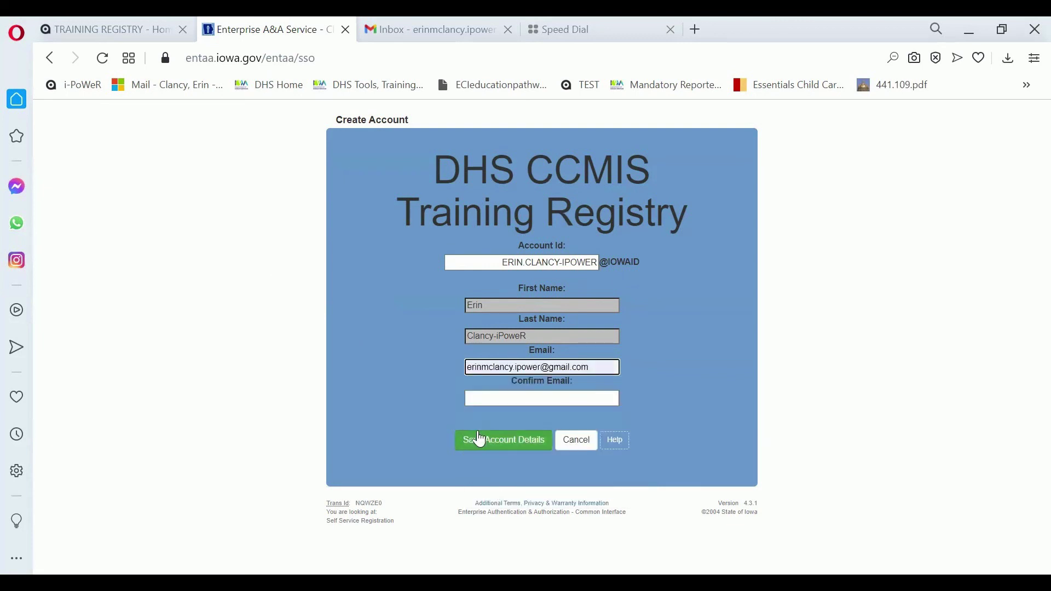
click(491, 403)
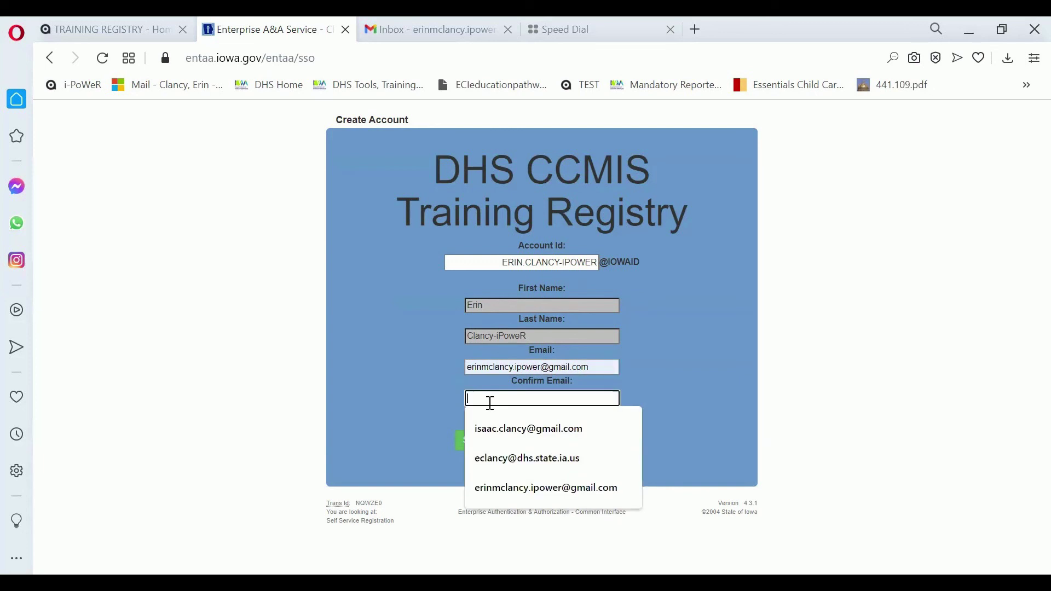
click(523, 487)
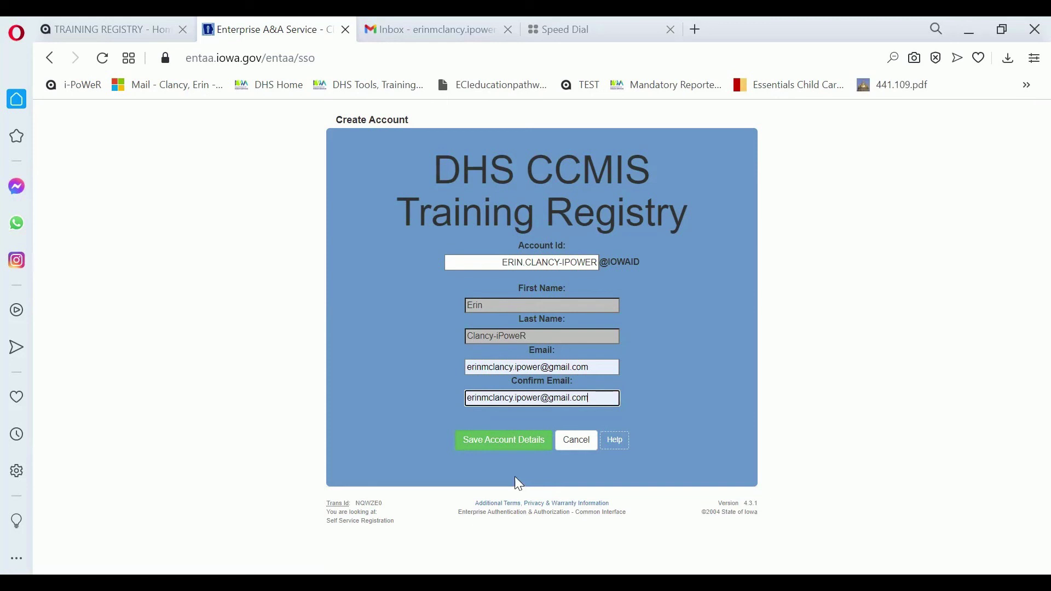
- Save the account details and confirm OK in the entaa.iowa.gov dialog
click(505, 447)
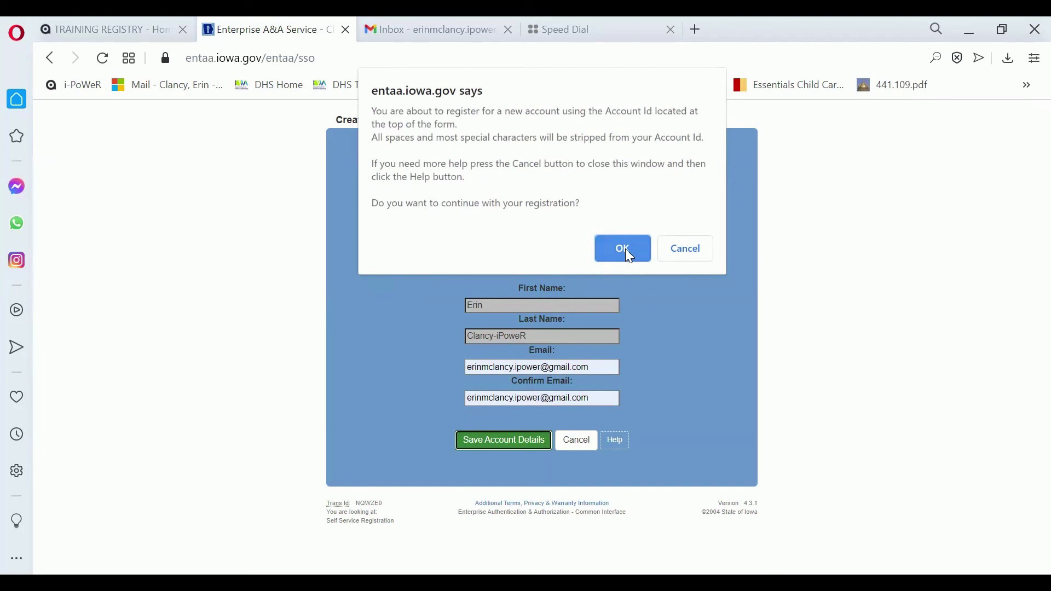
click(624, 250)
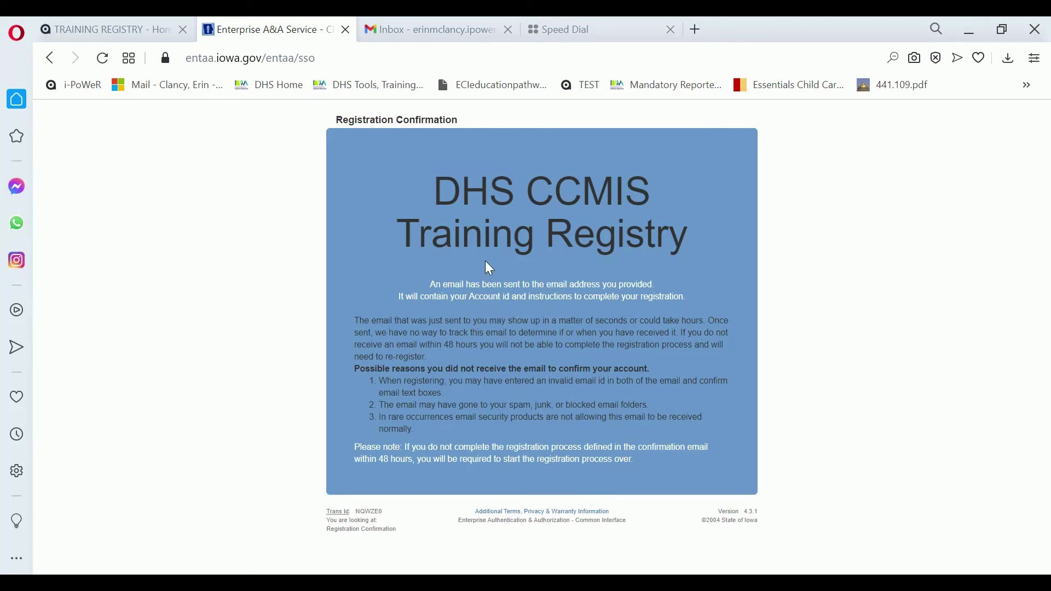
- In Gmail, refresh the inbox, open the entaa-noreply email, and follow its Step 1 link
click(377, 48)
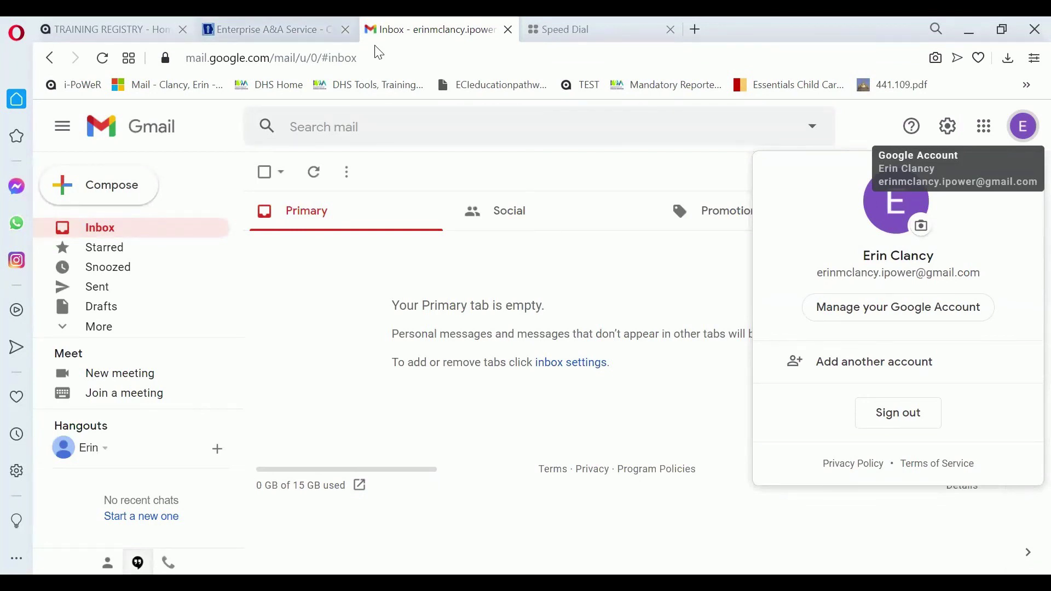
click(112, 230)
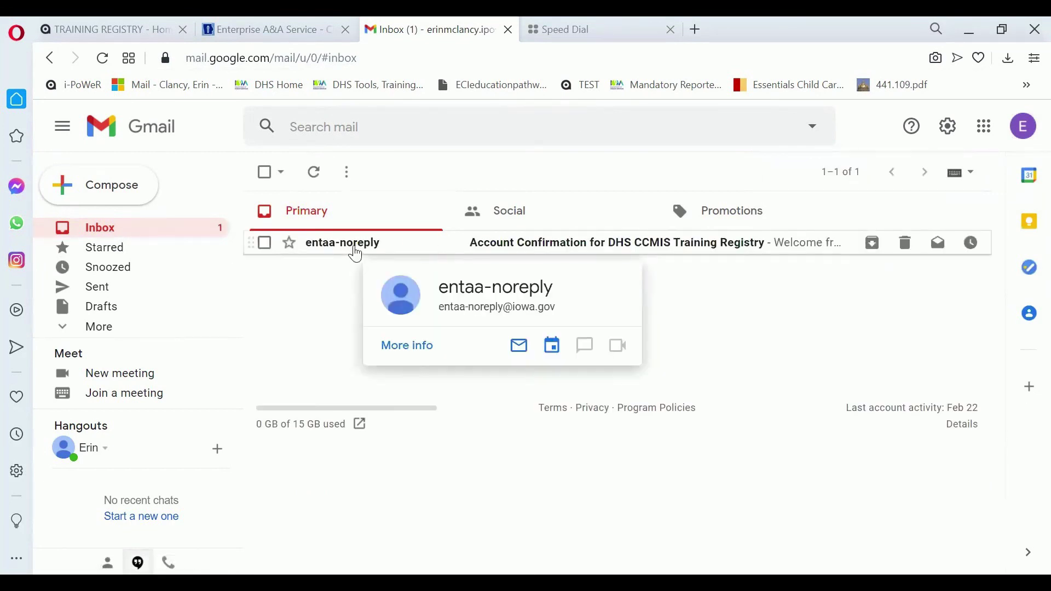
click(354, 248)
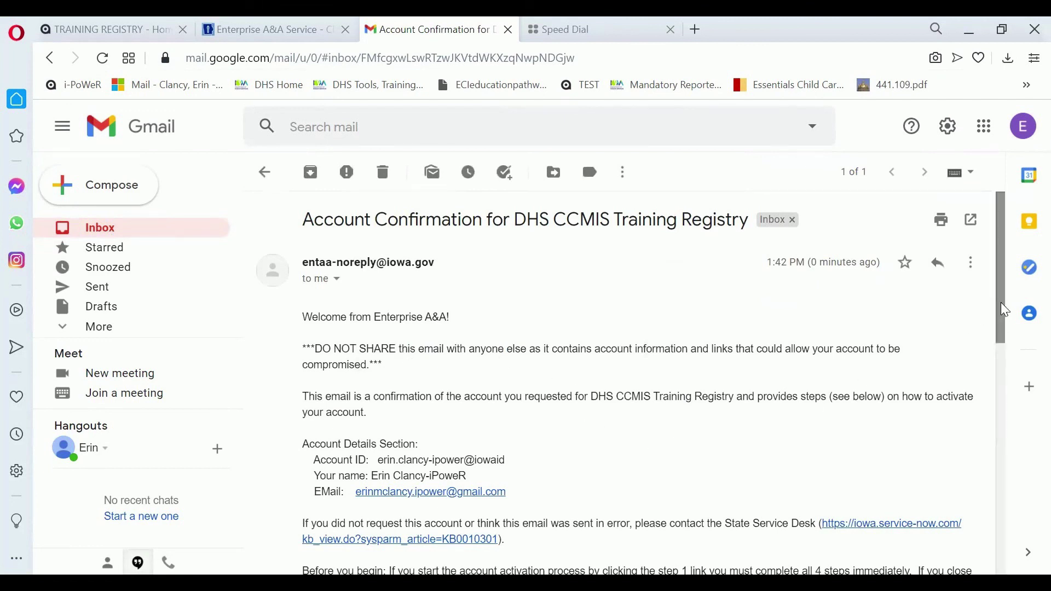
drag(1002, 305, 1030, 373)
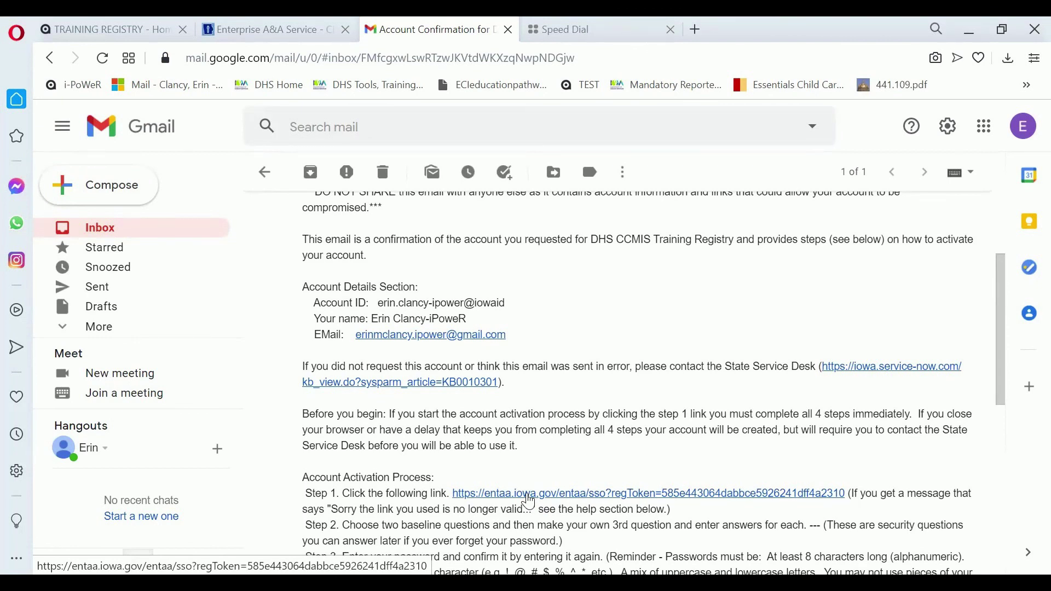
click(528, 496)
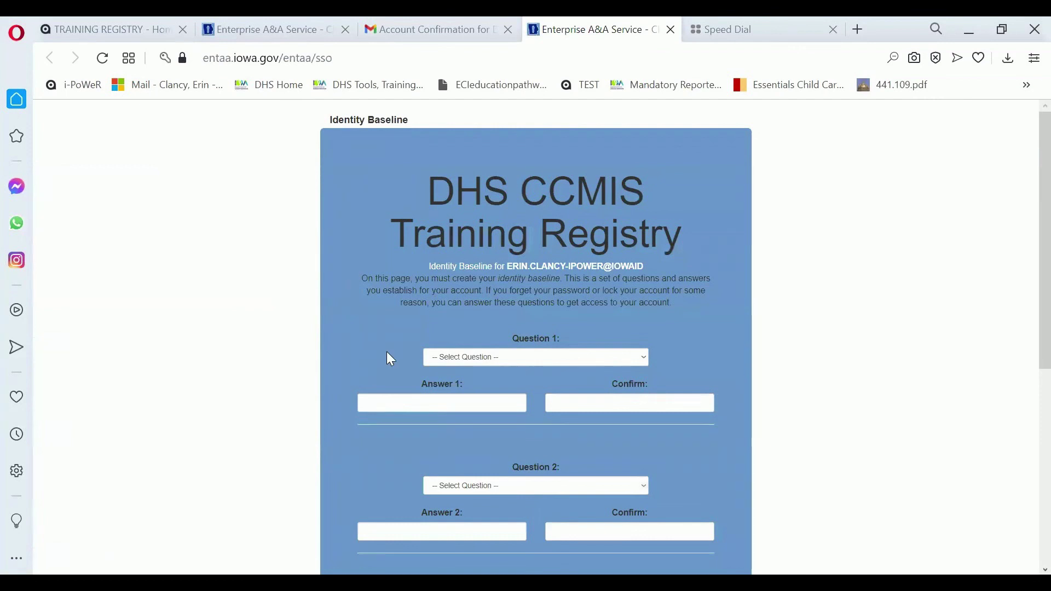
- Choose the childhood pet question as Question 1 and enter and confirm its answer
click(480, 362)
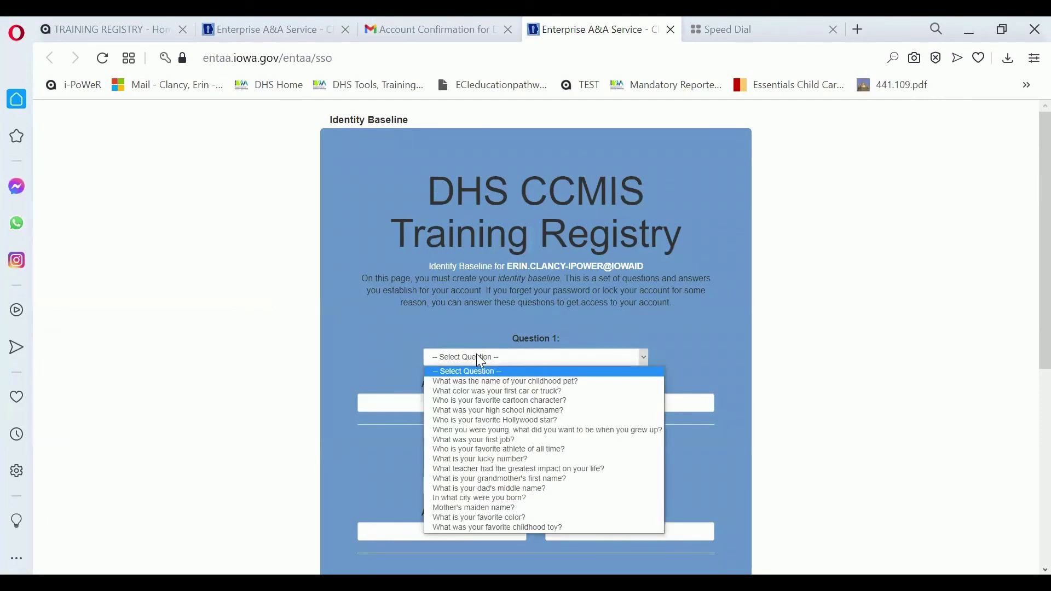
click(477, 382)
click(429, 403)
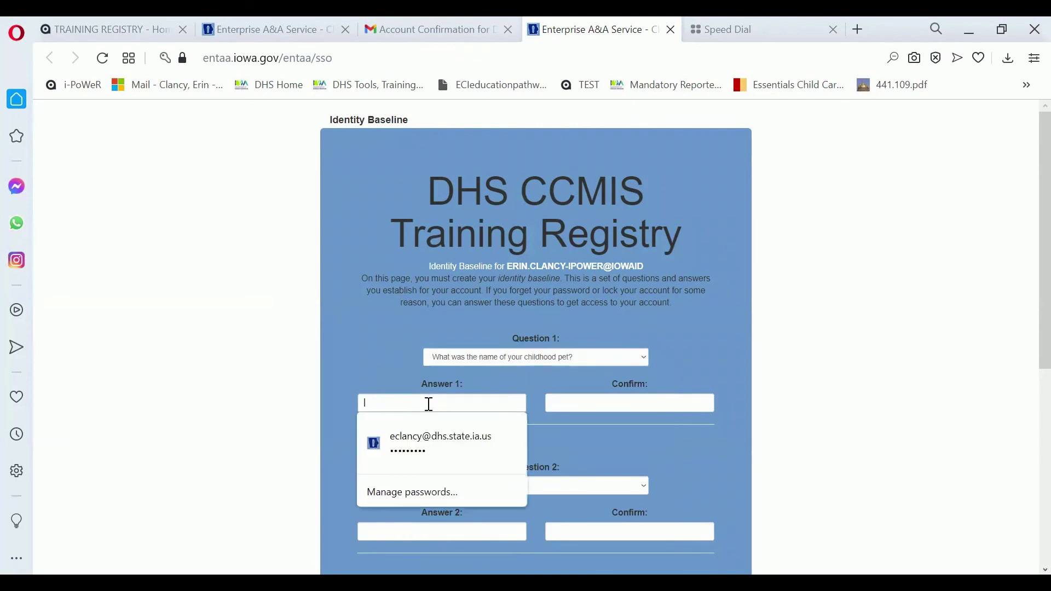
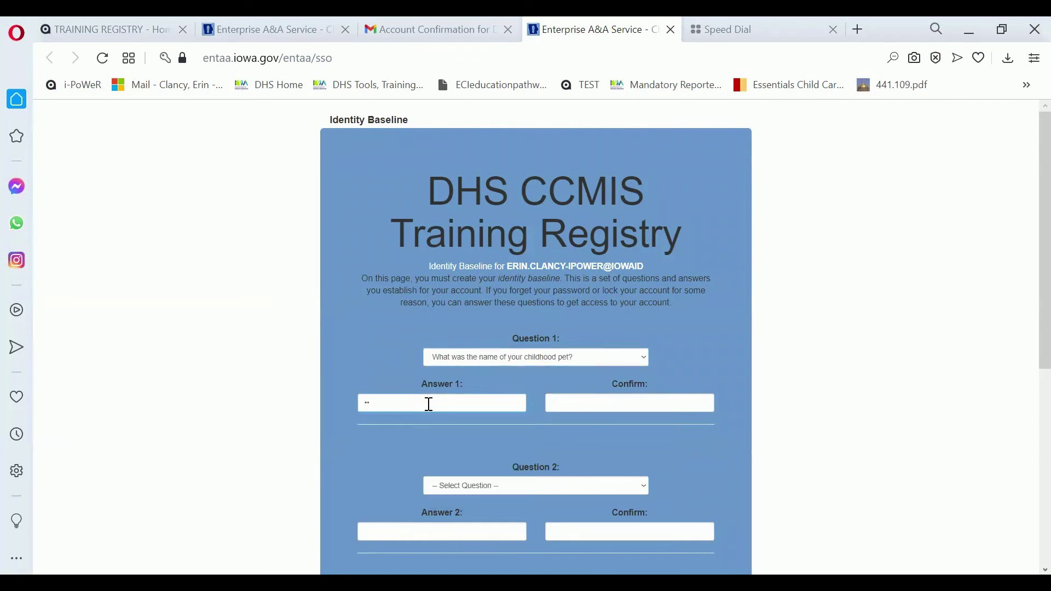
key(Tab)
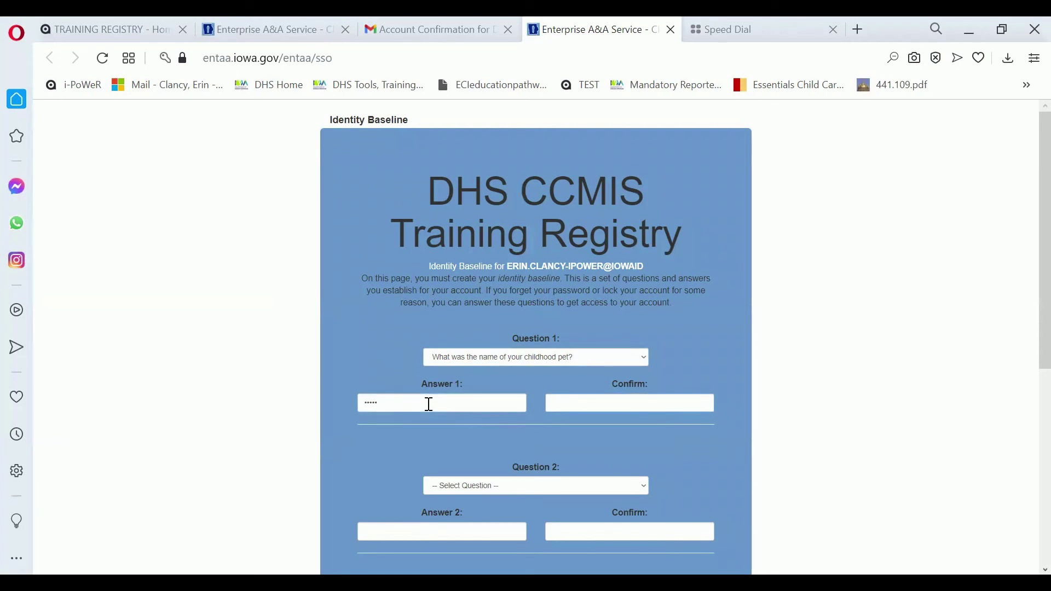
text(•••••)
- Choose the mother's maiden name question as Question 2 and enter its answer and confirmation
click(483, 487)
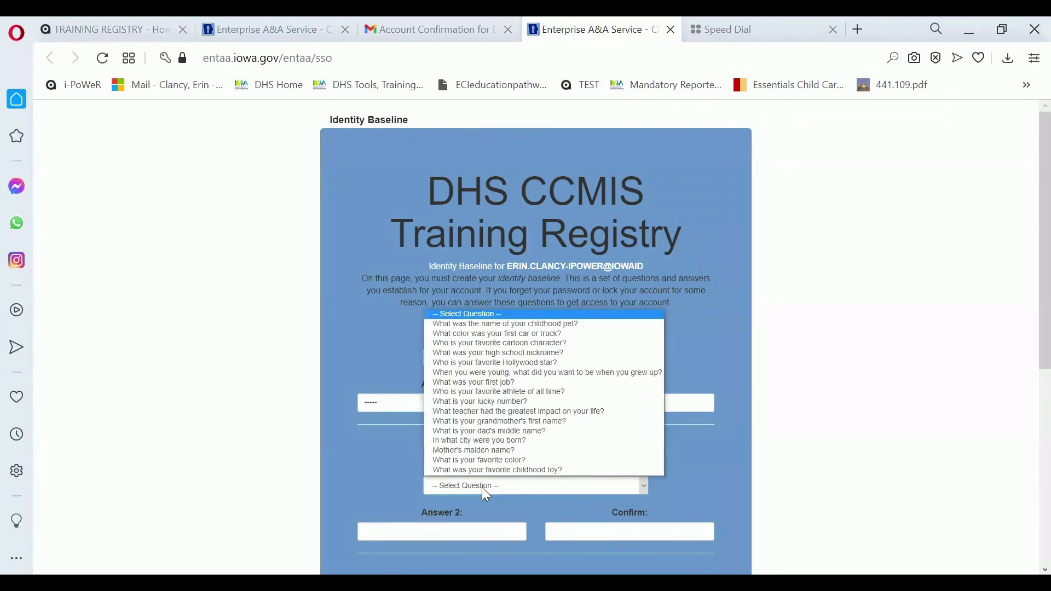
click(478, 451)
click(420, 534)
text(a)
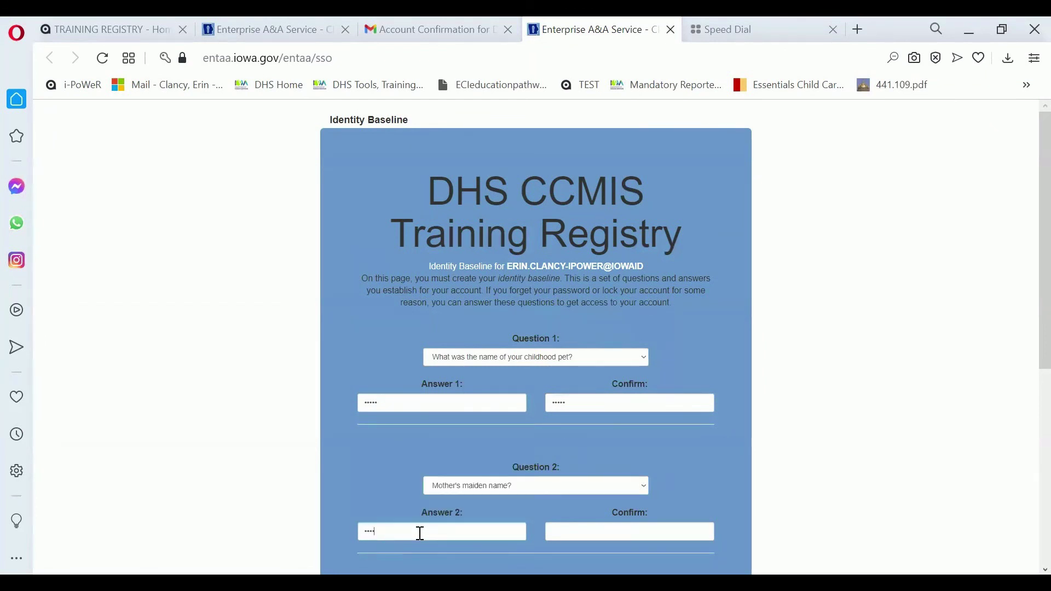
text(a)
key(Tab)
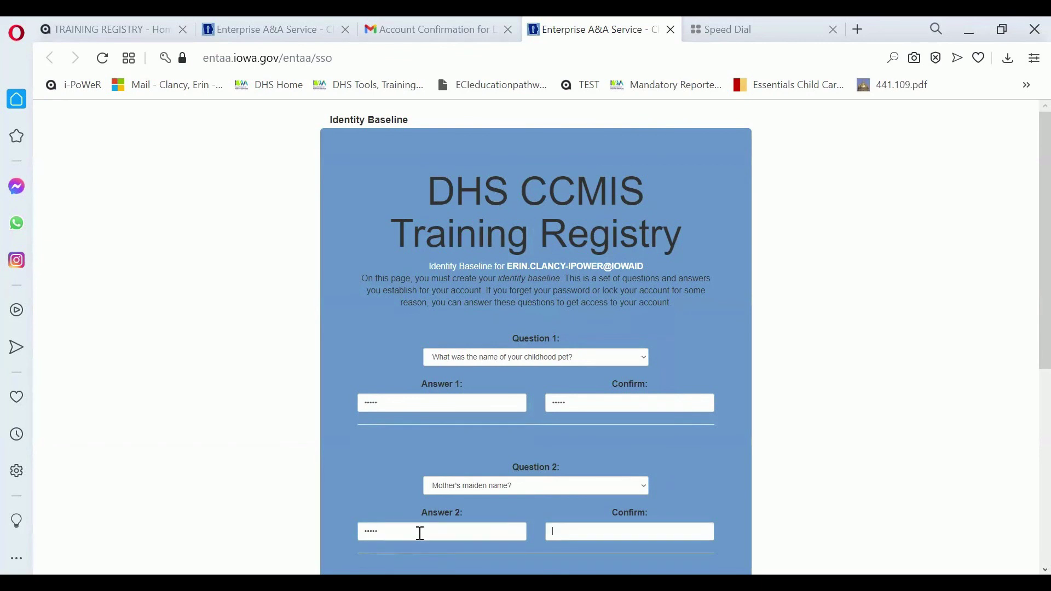
text(aaa)
- Write a custom Question 3 'home city', answer and confirm it, then save the identity baseline
key(Tab)
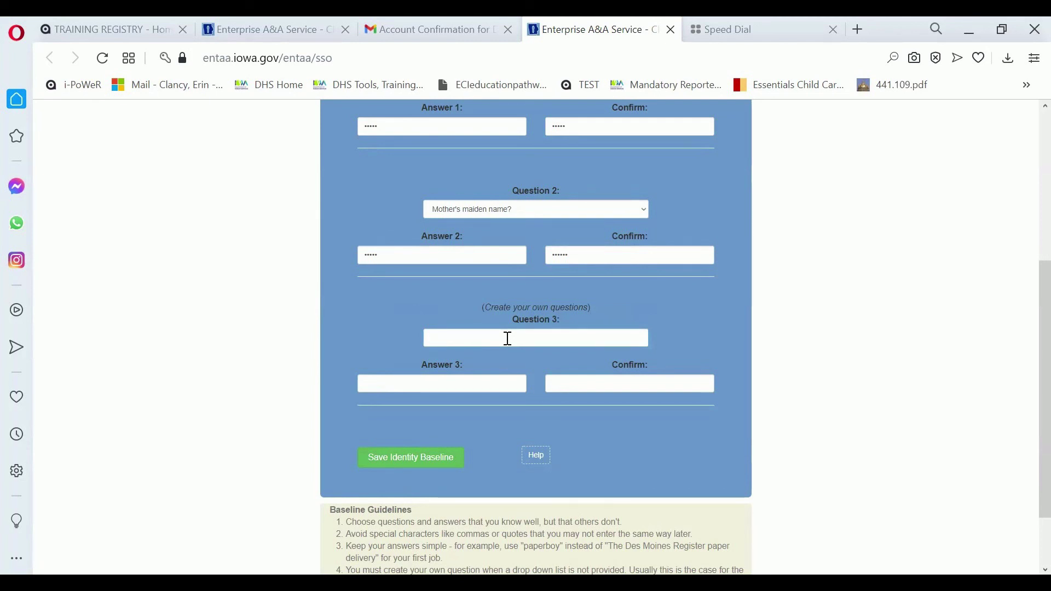
key(Tab)
key(Tab)
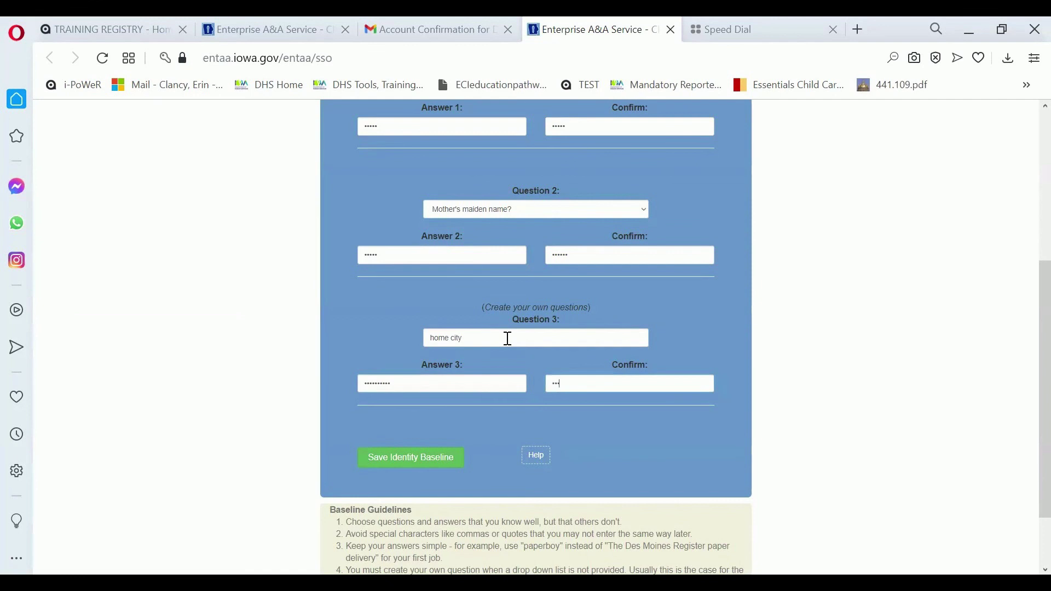
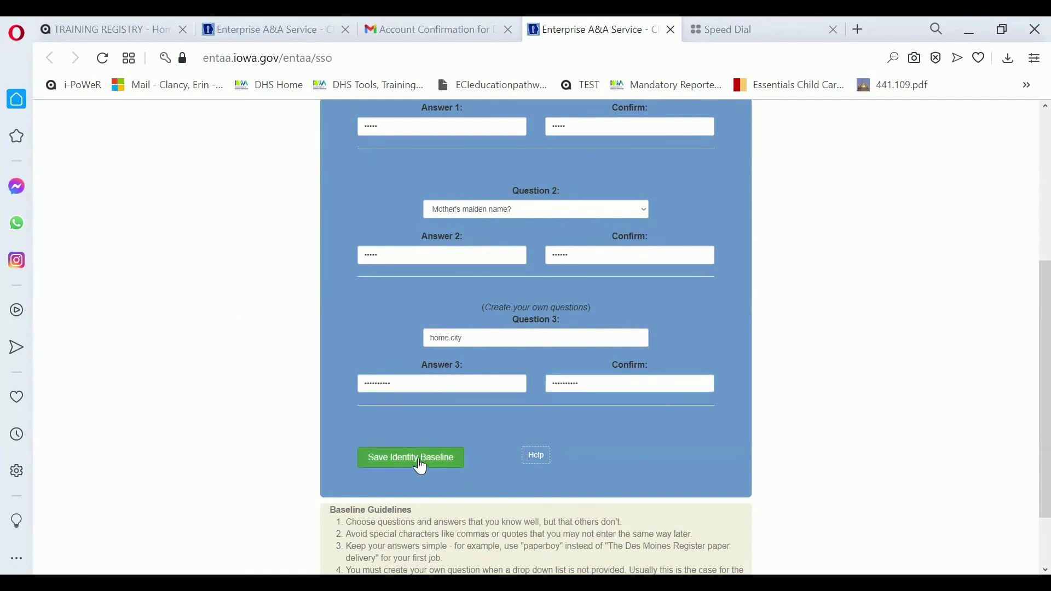
click(421, 466)
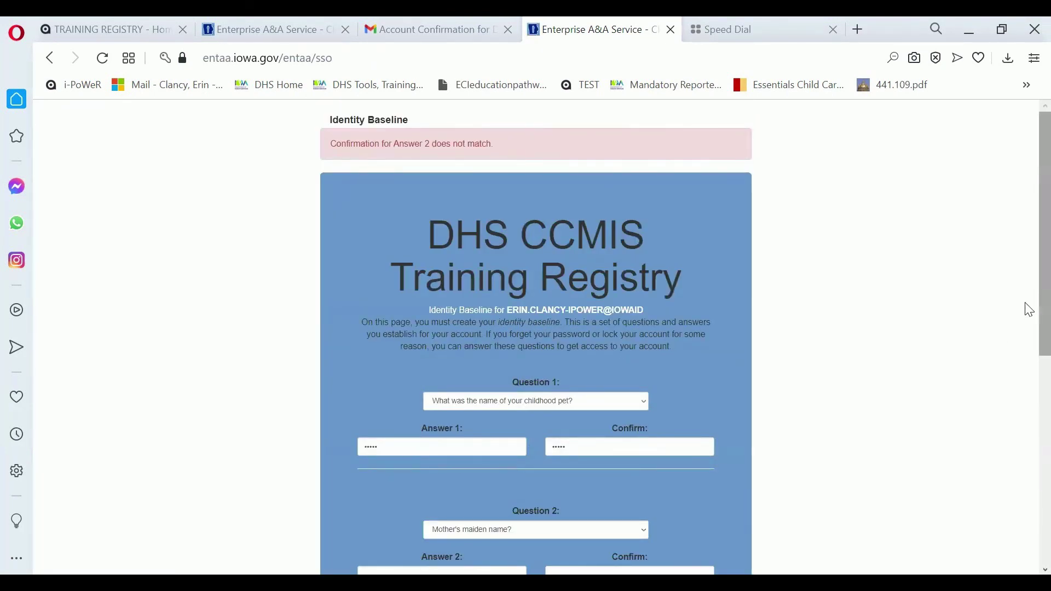
- Retype Answer 2 and its confirmation so they match, then save the identity baseline
scroll(1029, 310, down, 3)
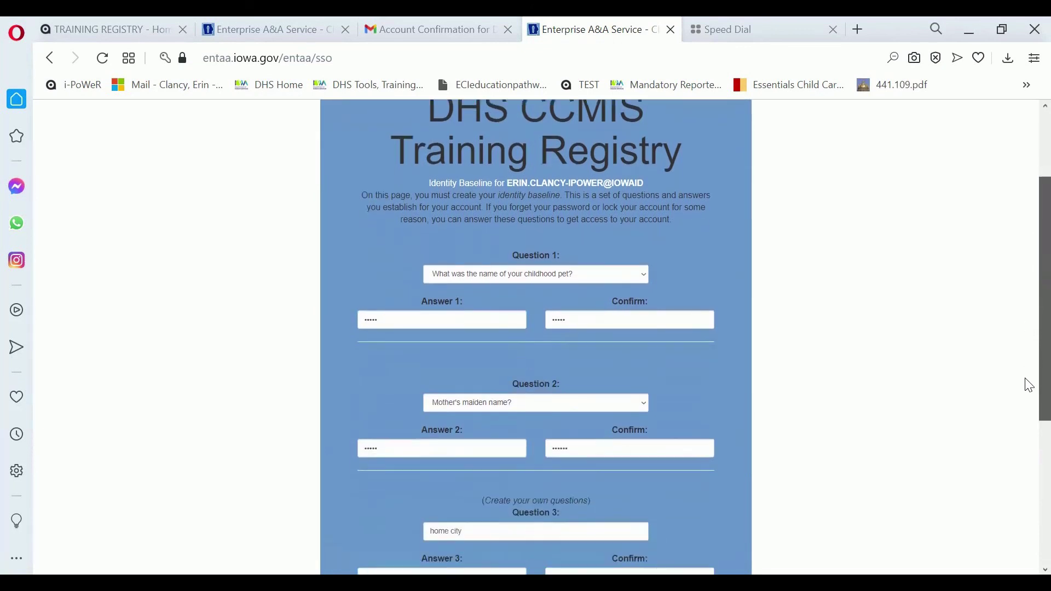
click(473, 420)
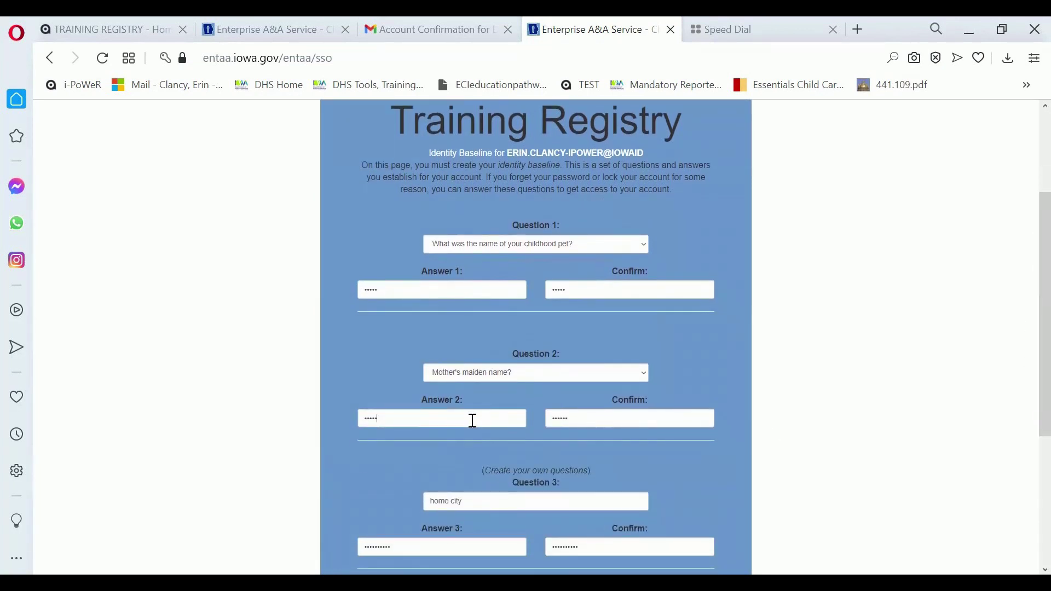
key(BackSpace)
key(BackSpace)
key(BackSpace)
key(BackSpace)
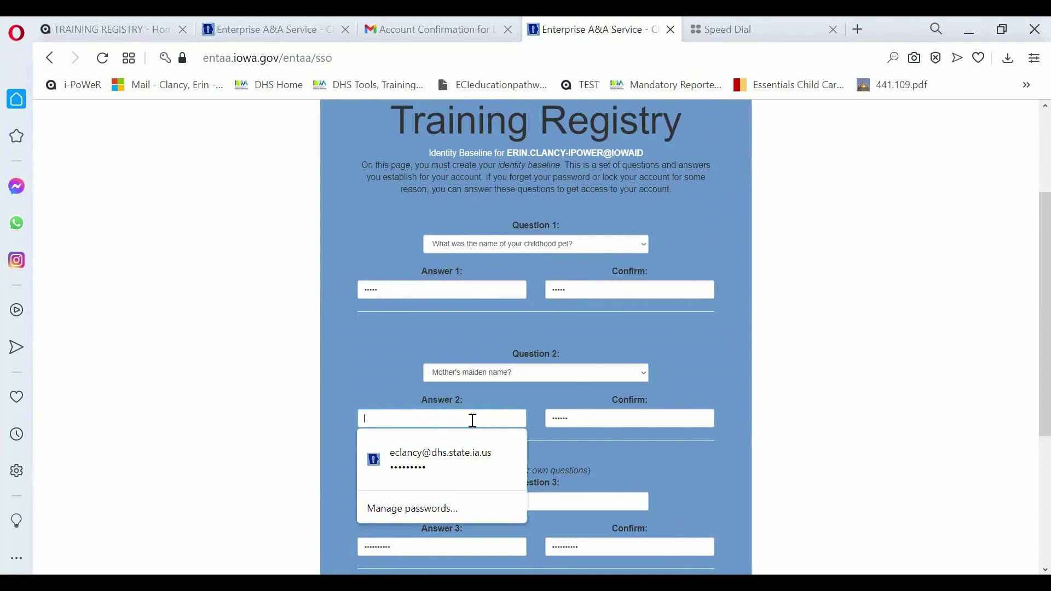
text(a)
key(BackSpace)
text(a)
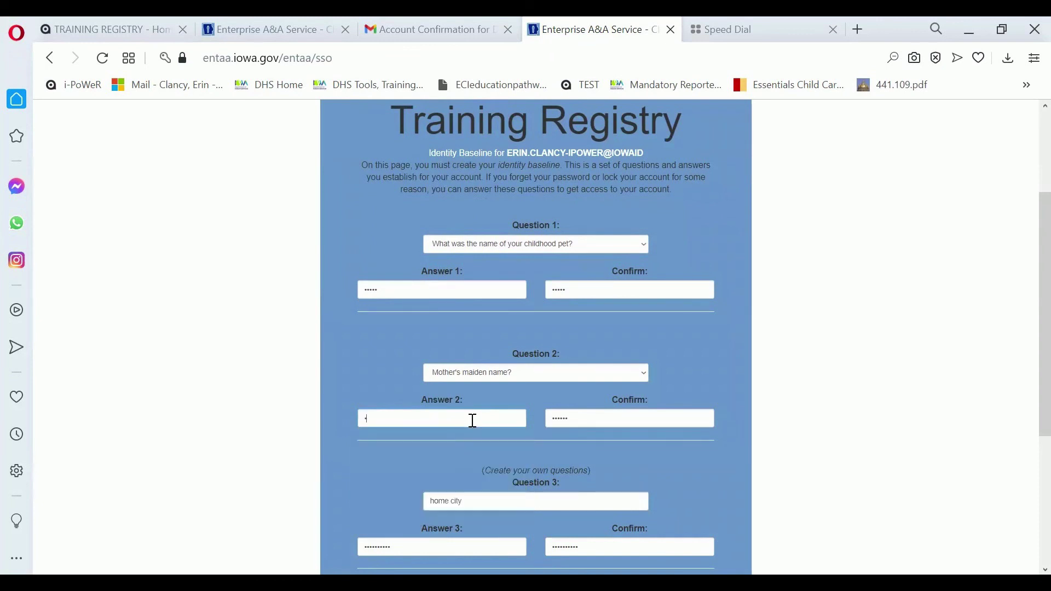
text(aaaaa)
key(Tab)
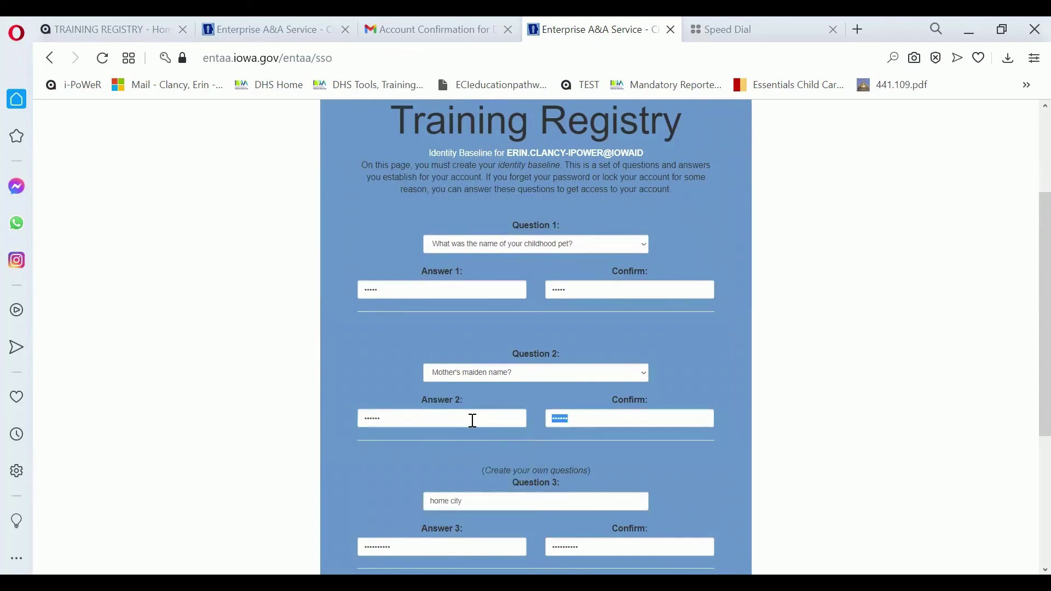
text(aaaaaaa)
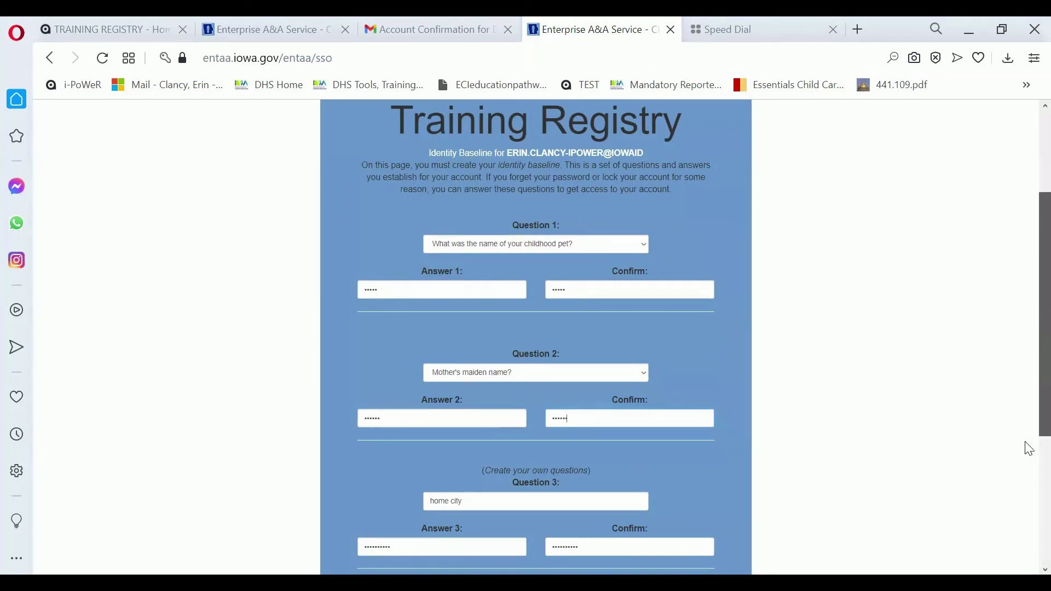
scroll(1028, 492, down, 5)
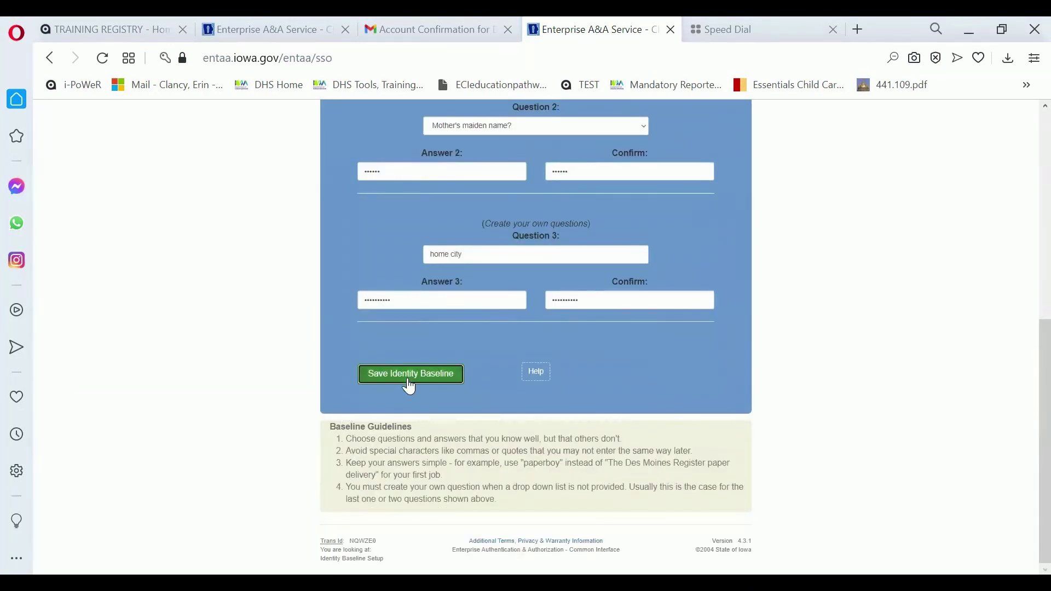
click(409, 382)
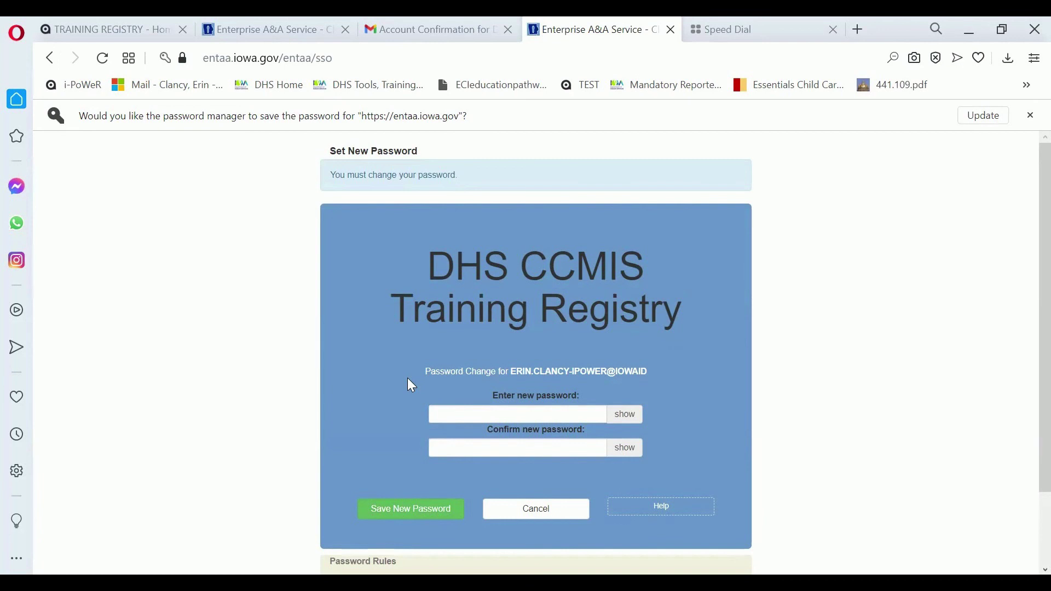
- Enter the new password in both password fields and save it
click(467, 414)
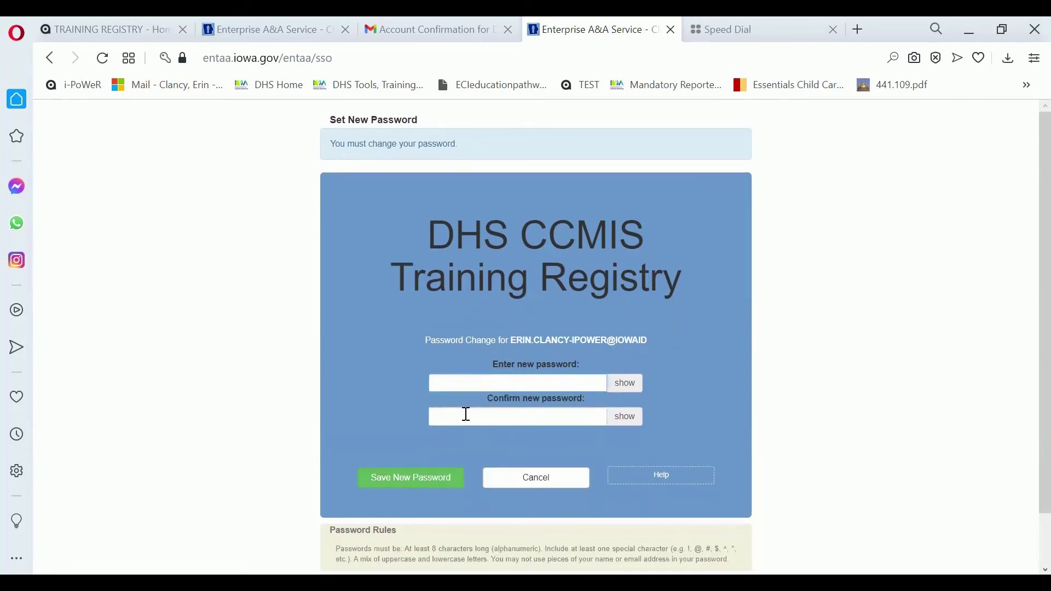
text(***********)
key(Tab)
text(*****)
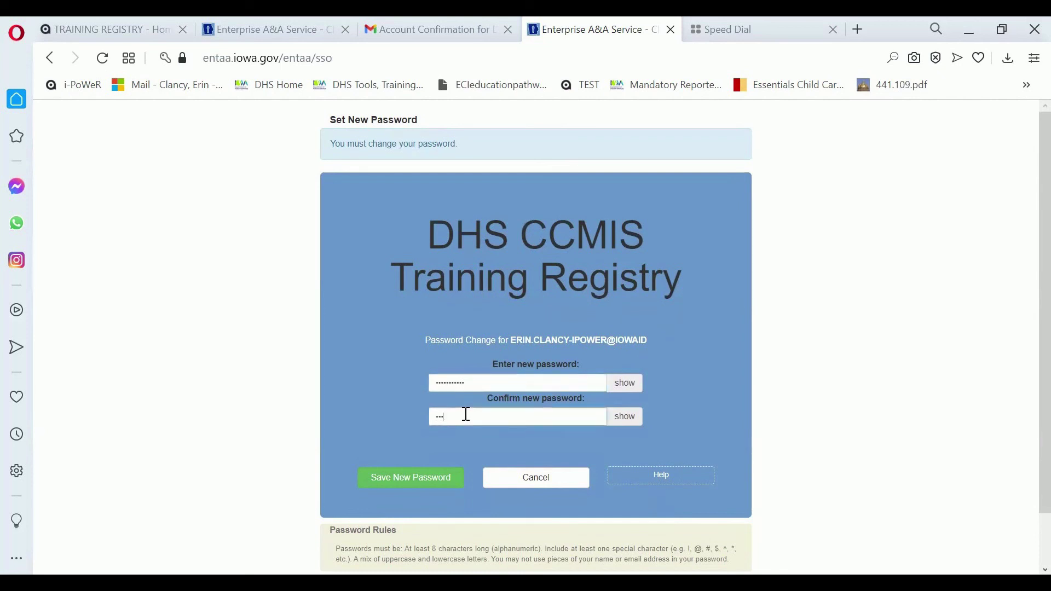
text(****)
click(415, 488)
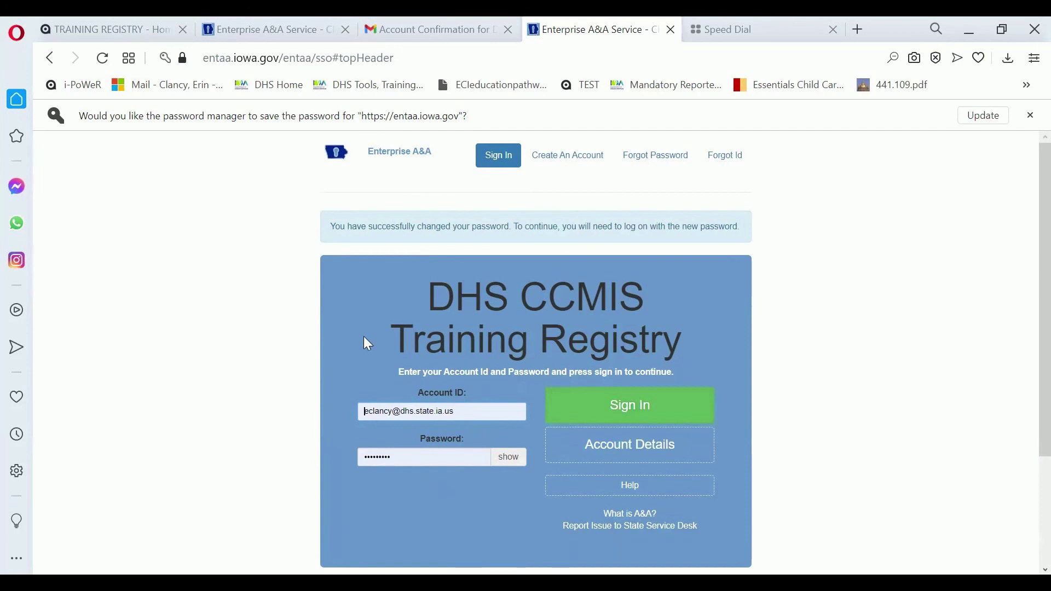
- Replace the Account ID with the new account's ID (its Gmail address)
click(477, 416)
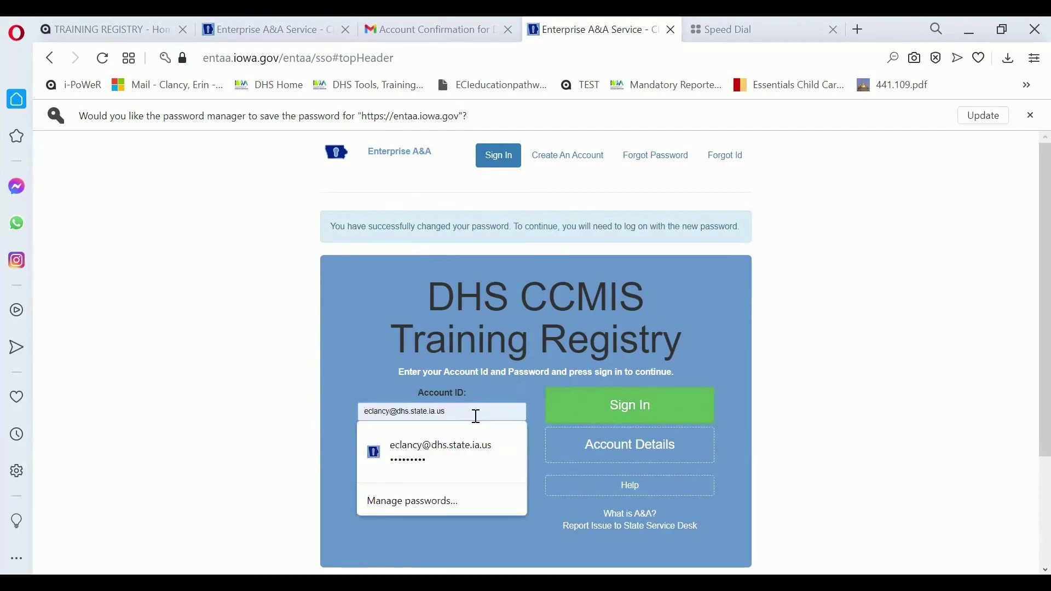
key(Down)
key(Return)
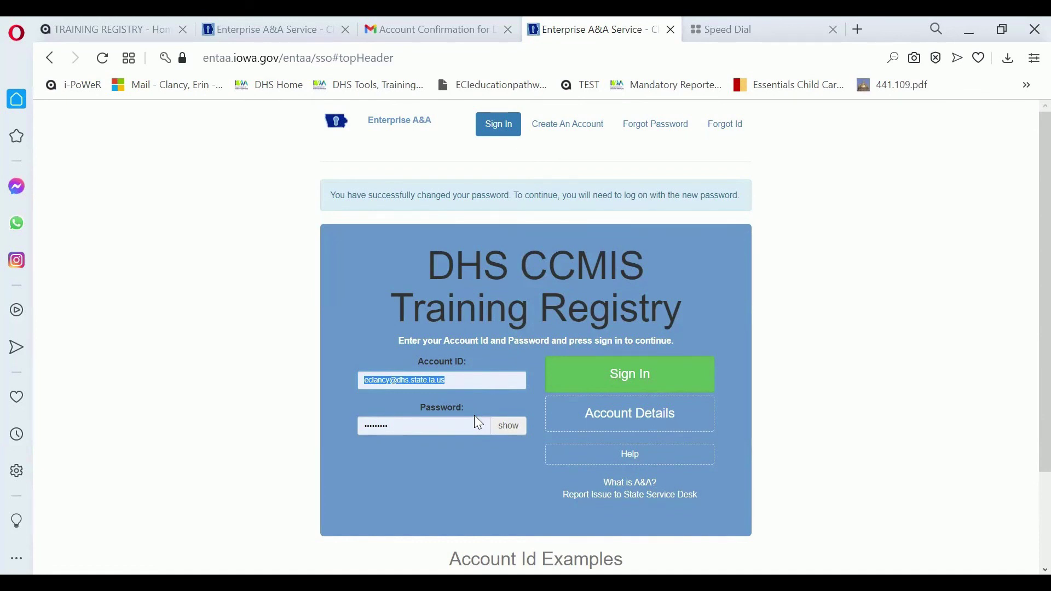
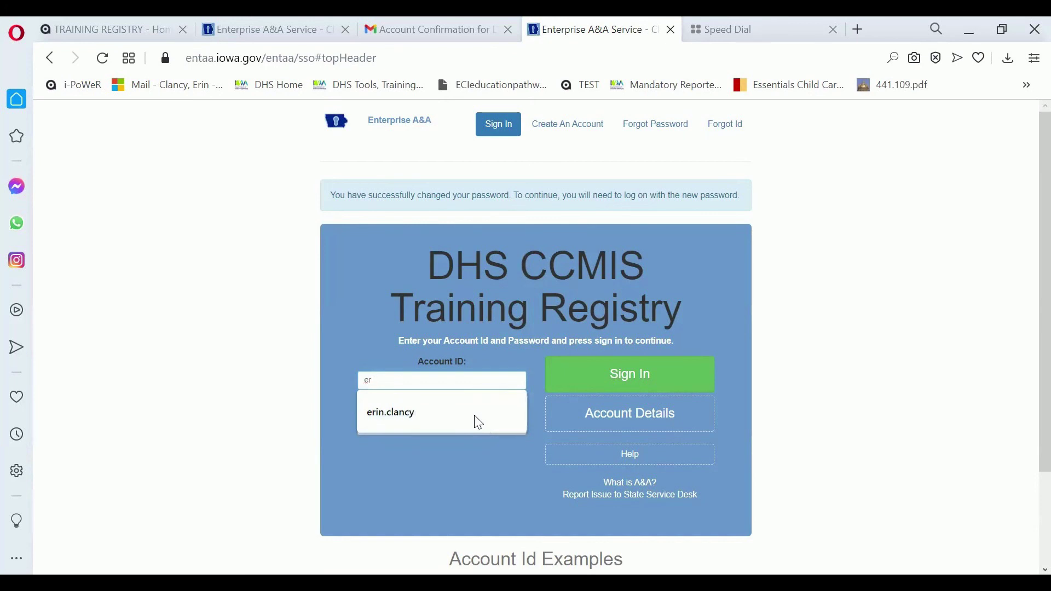
click(478, 423)
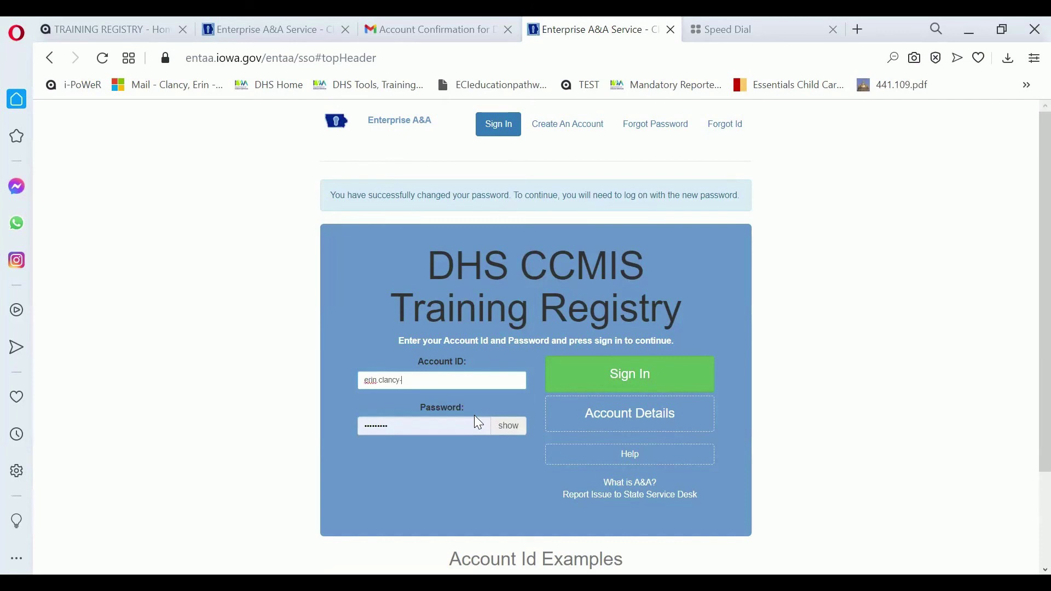
- Enter the new password and submit the sign-in
key(Tab)
text(•••)
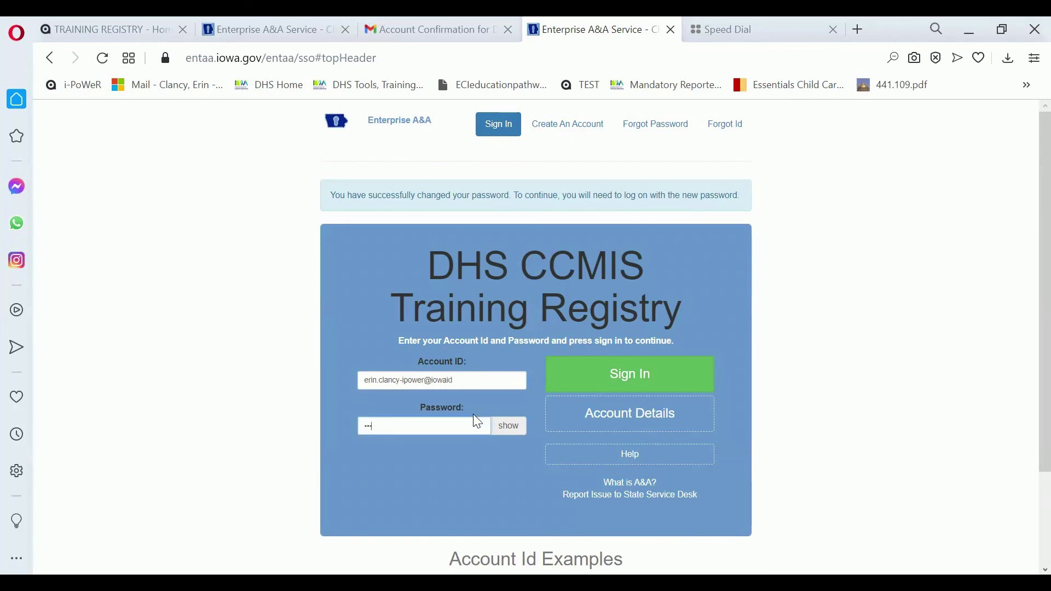
text(••••)
key(Return)
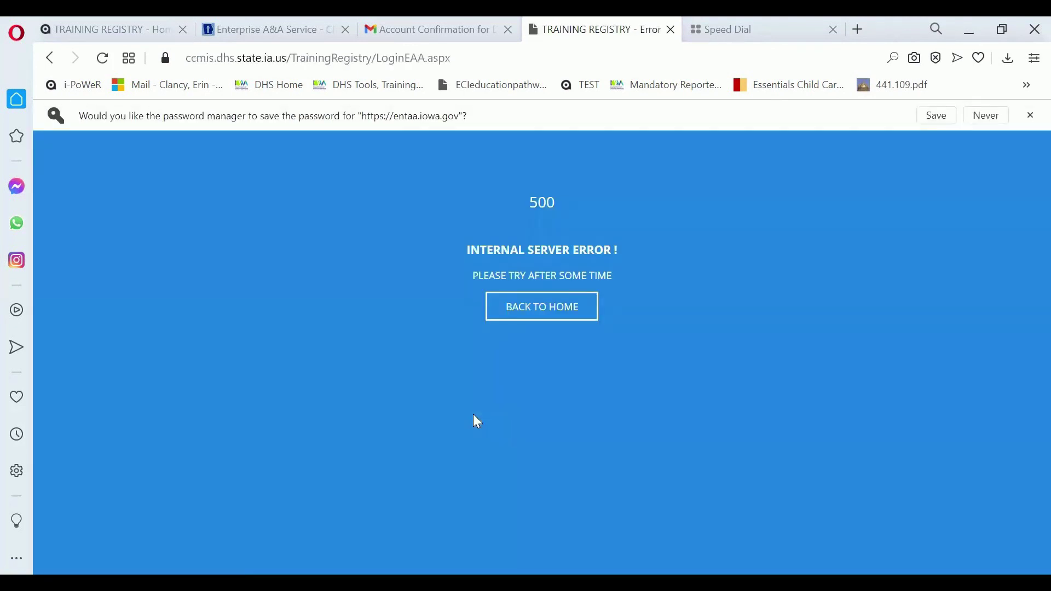
- Use BACK TO HOME to leave the 500 error page
click(542, 307)
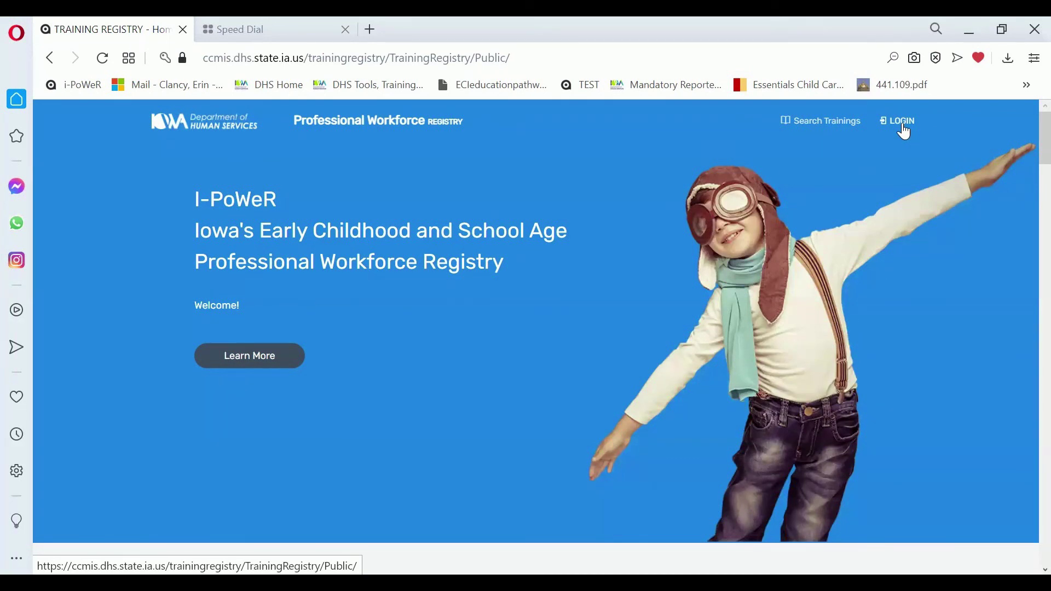
- In the I-PoWeR sign-in panel, replace the old email username with the saved new account ID
click(344, 57)
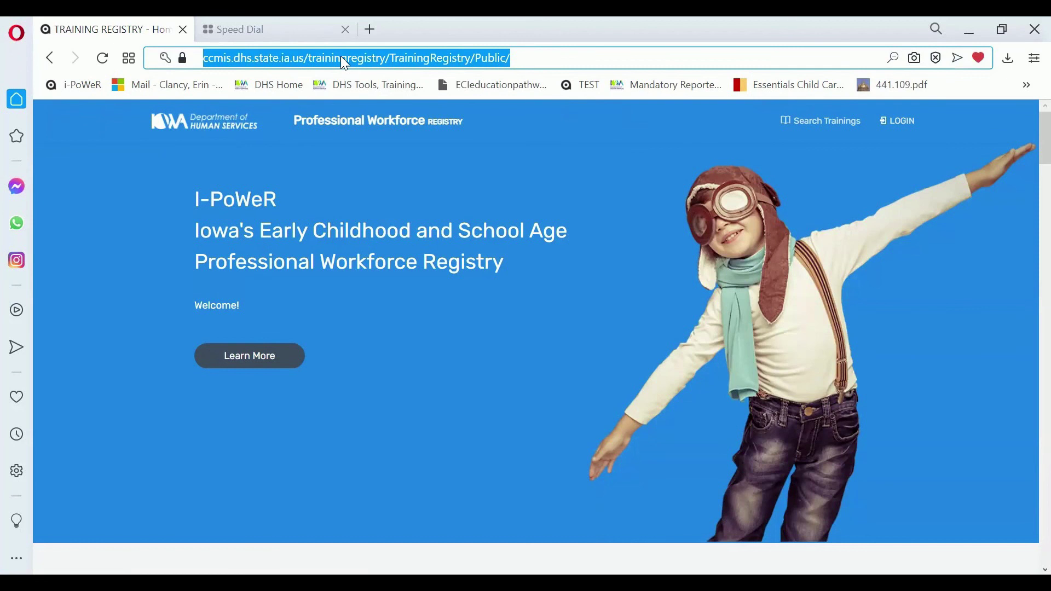
click(909, 125)
drag(871, 225, 699, 236)
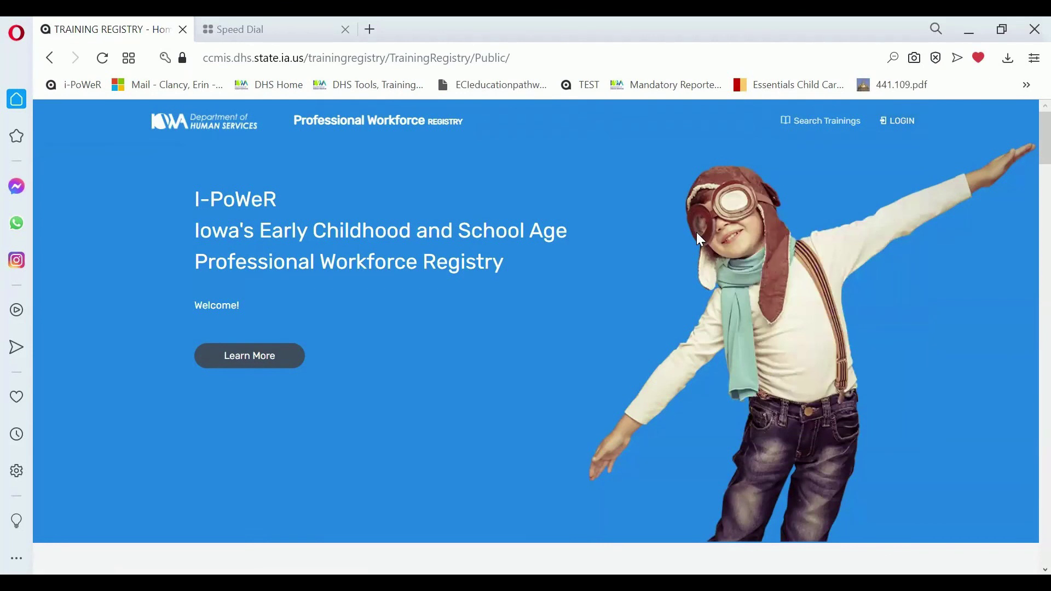
click(900, 121)
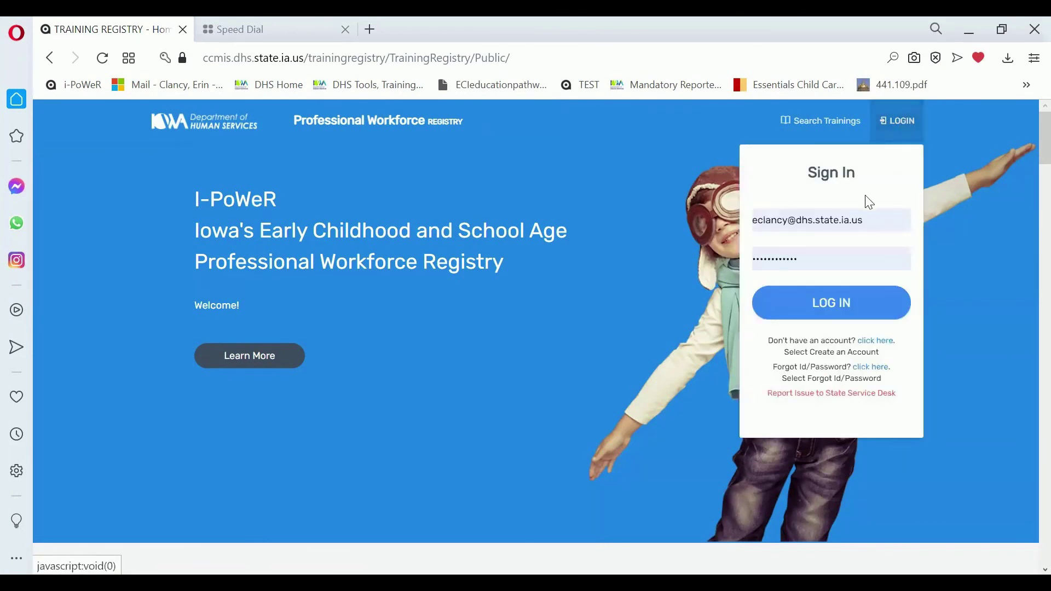
click(874, 225)
key(BackSpace)
key(BackSpace)
key(BackSpace)
key(BackSpace)
key(BackSpace)
key(BackSpace)
key(BackSpace)
key(BackSpace)
key(BackSpace)
key(BackSpace)
key(BackSpace)
key(BackSpace)
key(BackSpace)
key(BackSpace)
key(BackSpace)
key(BackSpace)
key(BackSpace)
key(BackSpace)
key(BackSpace)
key(BackSpace)
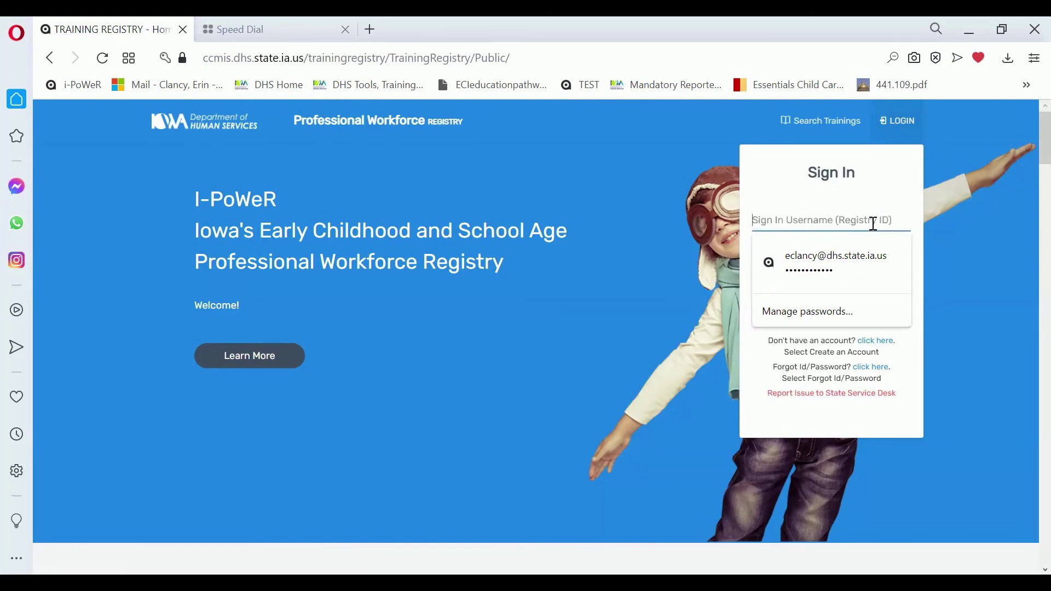
text(erin)
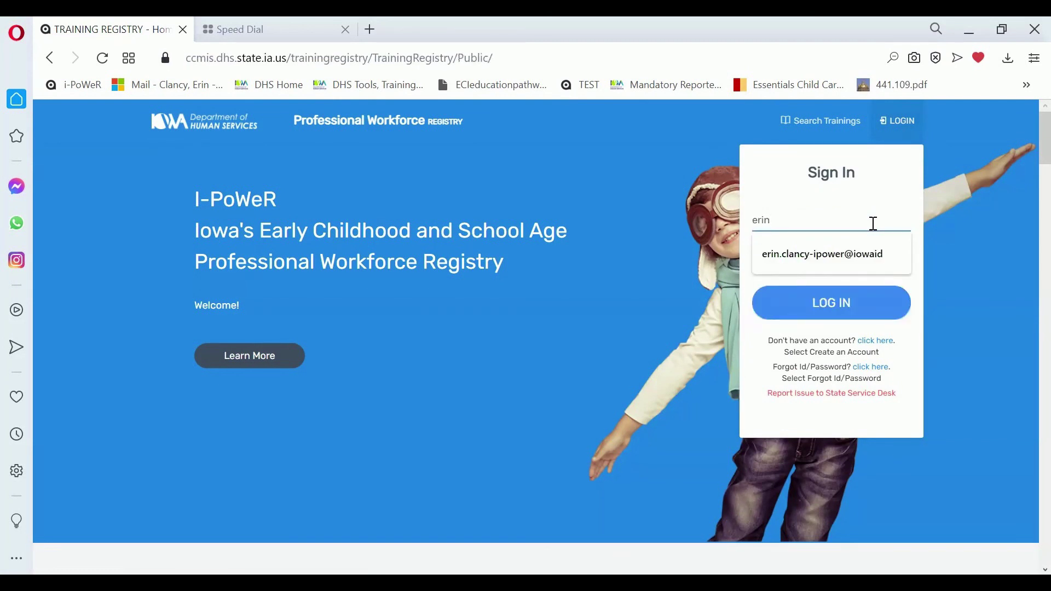
click(857, 247)
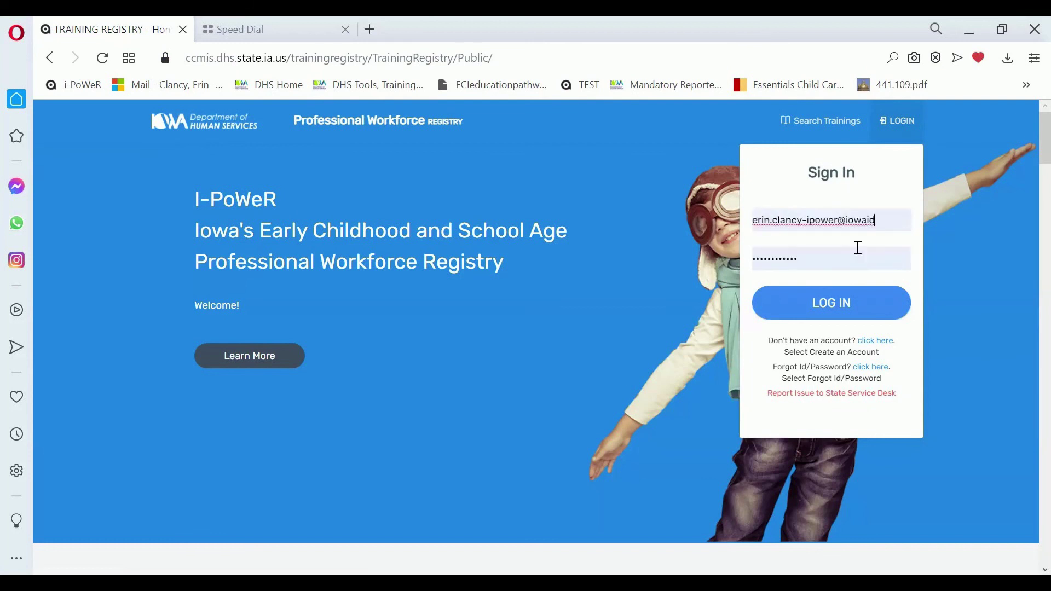
- Re-enter the new account password in place of the autofilled one and submit the login
click(812, 253)
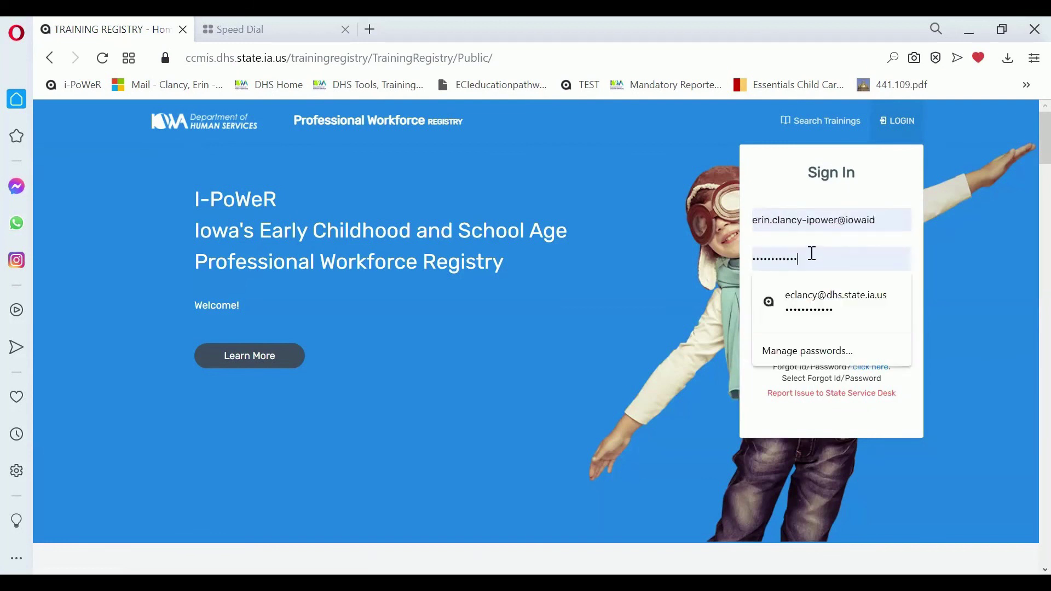
key(BackSpace)
key(BackSpace)
key(BackSpace)
key(BackSpace)
key(BackSpace)
key(BackSpace)
key(BackSpace)
key(BackSpace)
key(BackSpace)
key(BackSpace)
key(BackSpace)
key(BackSpace)
text(*****)
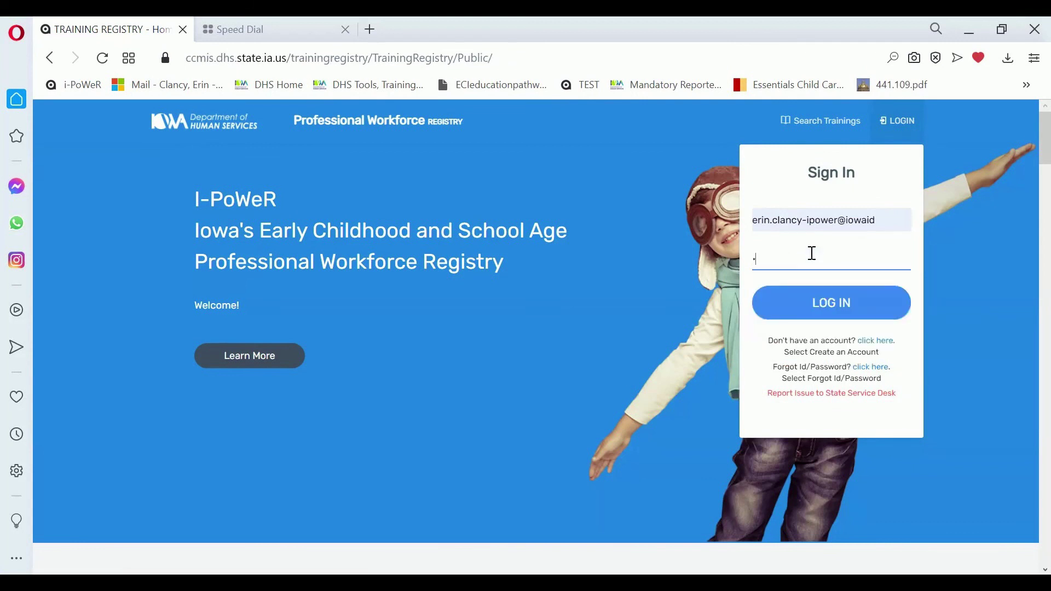
text(******)
key(Return)
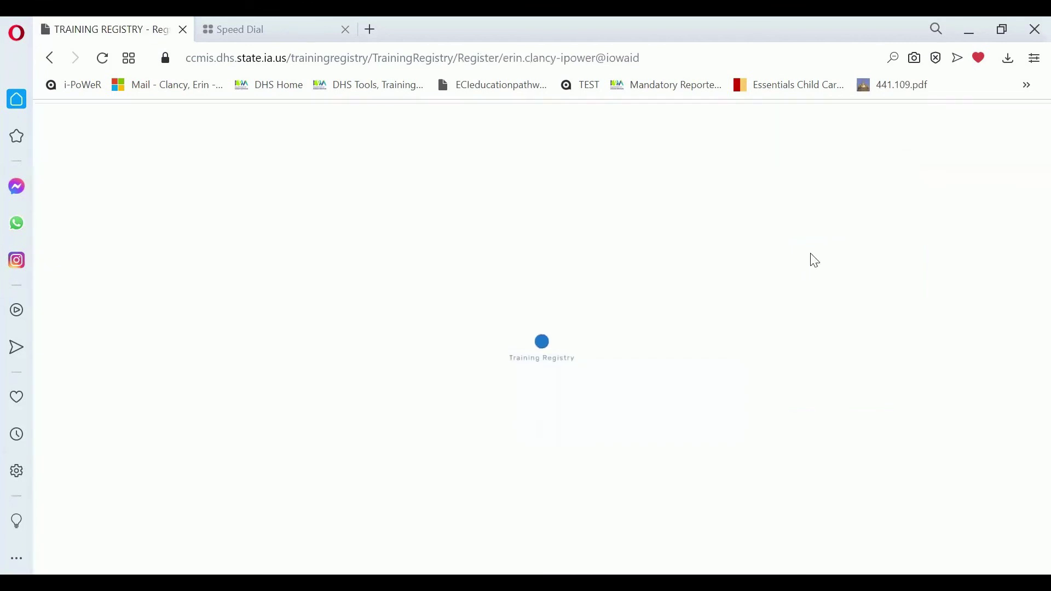